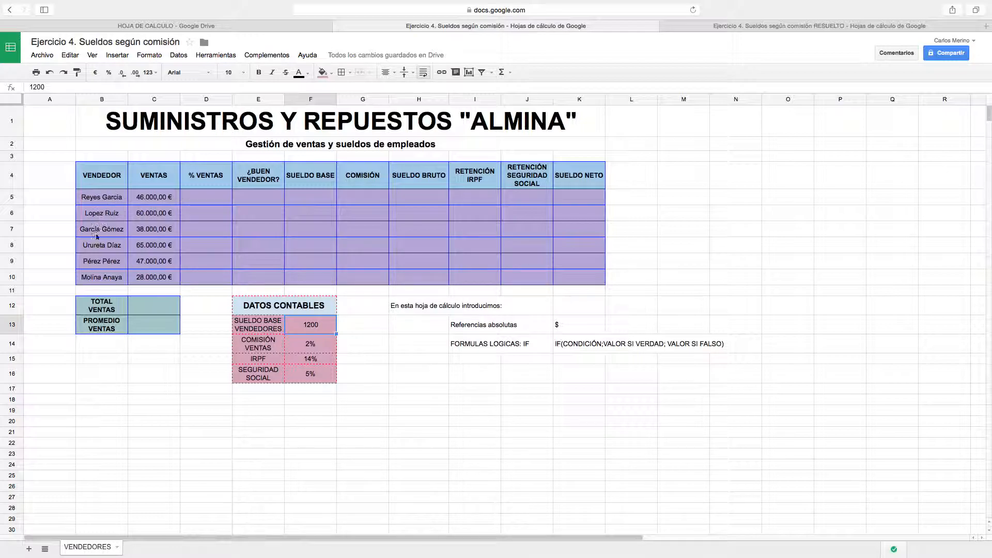
# Enter a SUM formula over C5:C10 in the TOTAL VENTAS cell C12
pyautogui.scroll(-1, 194, 201)
pyautogui.scroll(1, 182, 177)
pyautogui.click(156, 312)
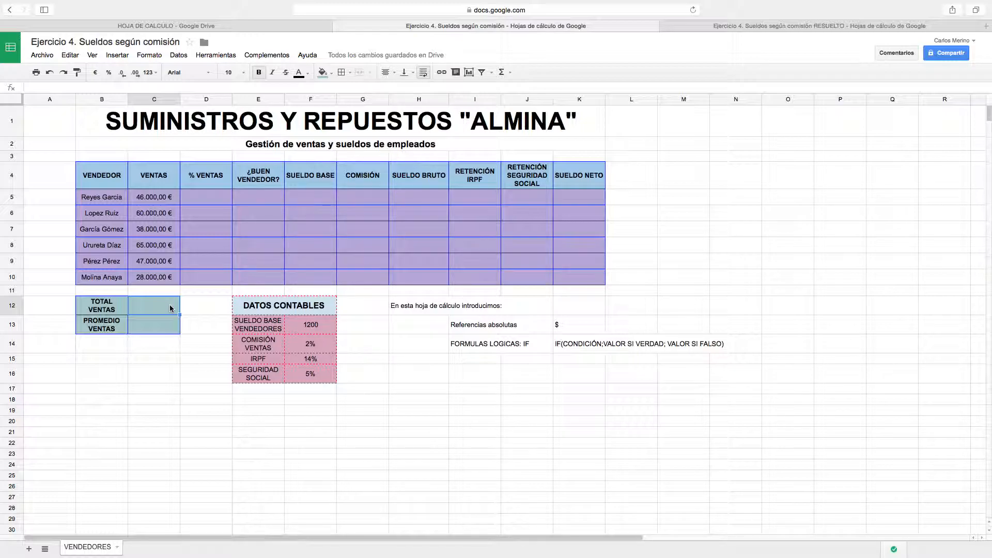
pyautogui.write('=')
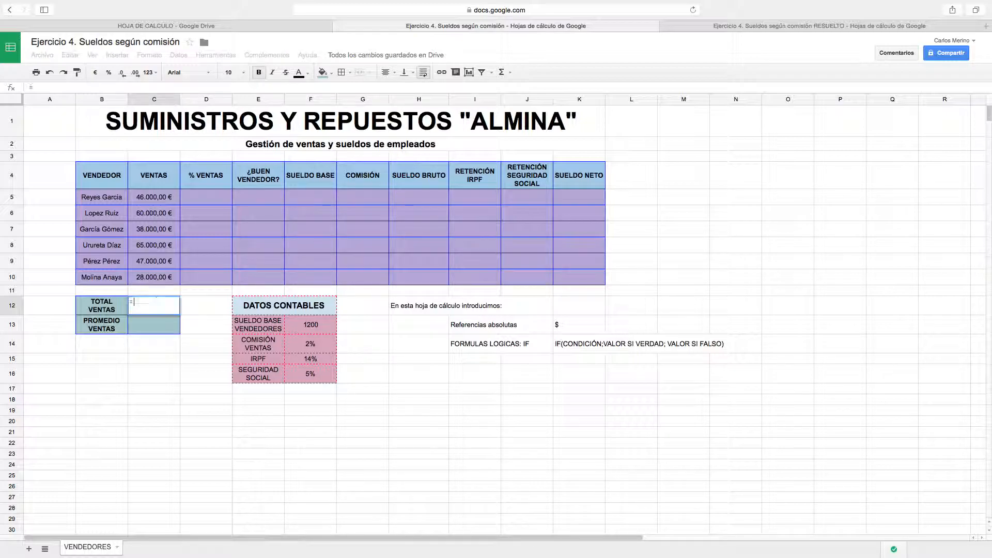
pyautogui.write('SUM')
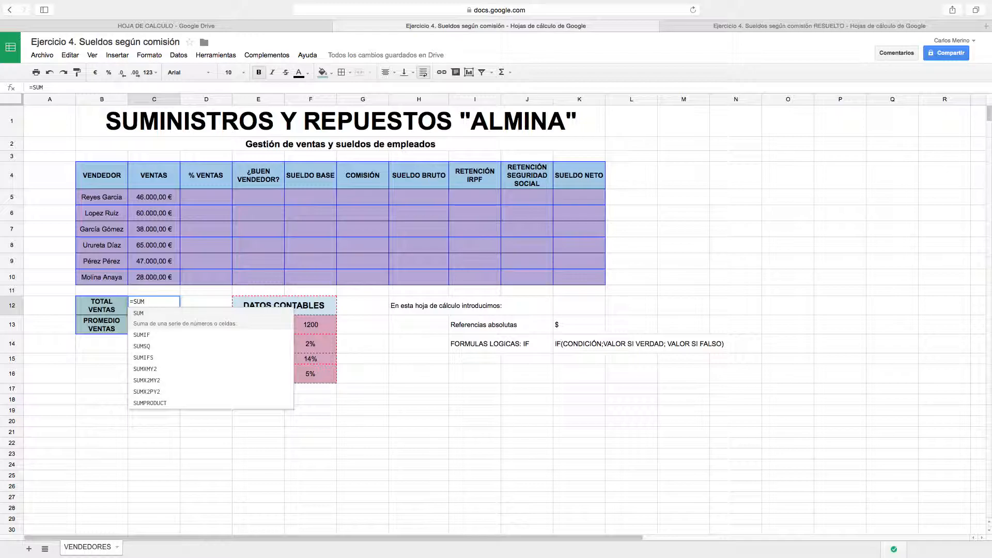
pyautogui.write('(')
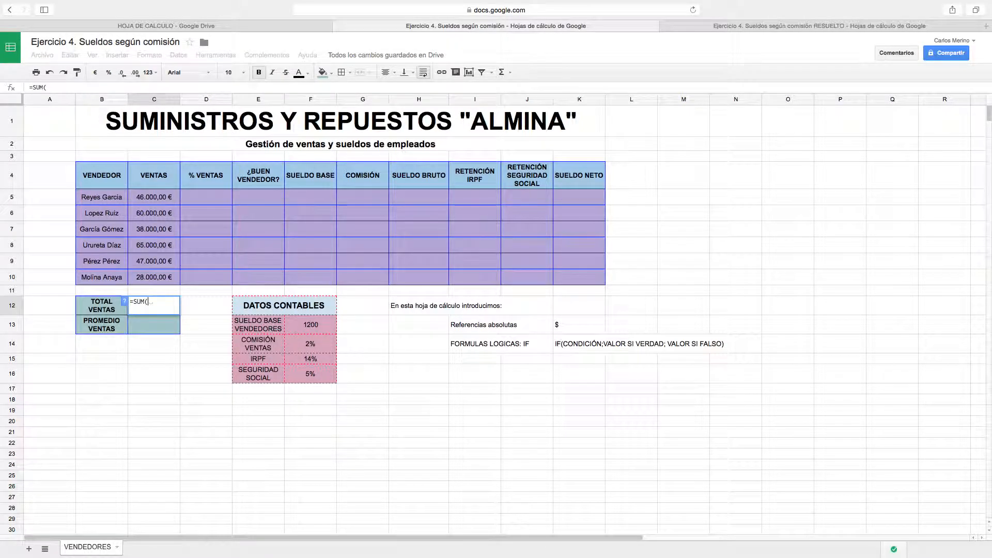
pyautogui.moveTo(155, 197); pyautogui.dragTo(156, 282)
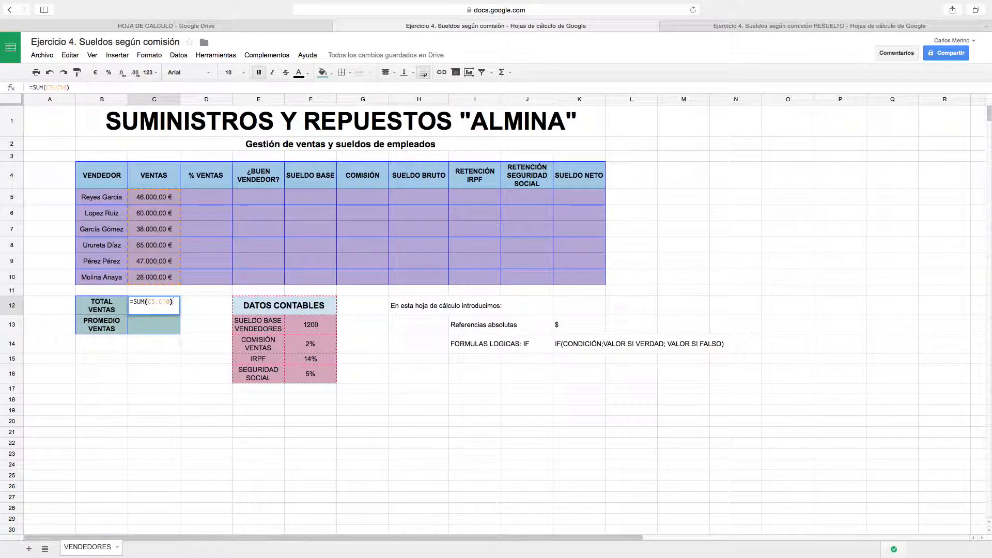
pyautogui.press('Return')
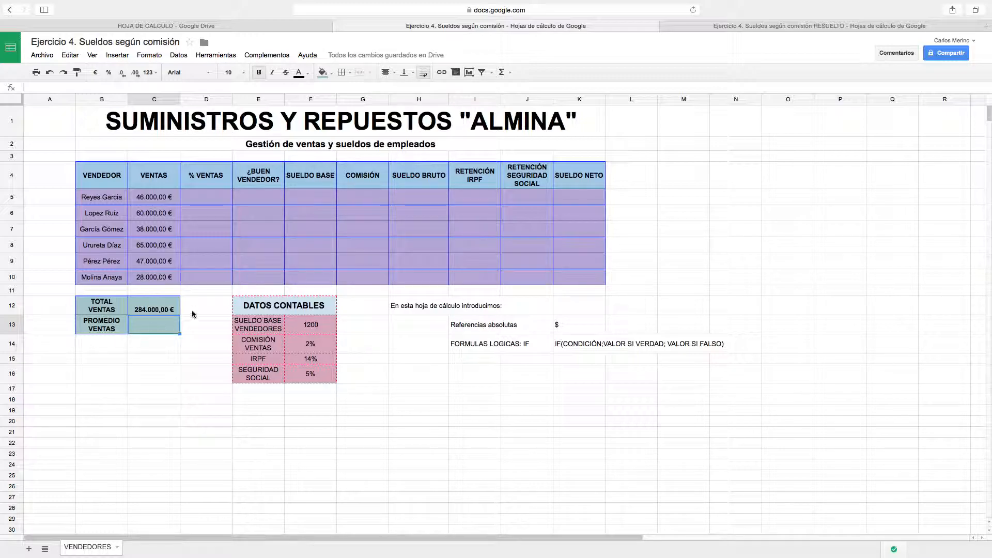
# Align the TOTAL VENTAS value in C12 vertically to the middle of its cell
pyautogui.click(155, 309)
pyautogui.click(414, 75)
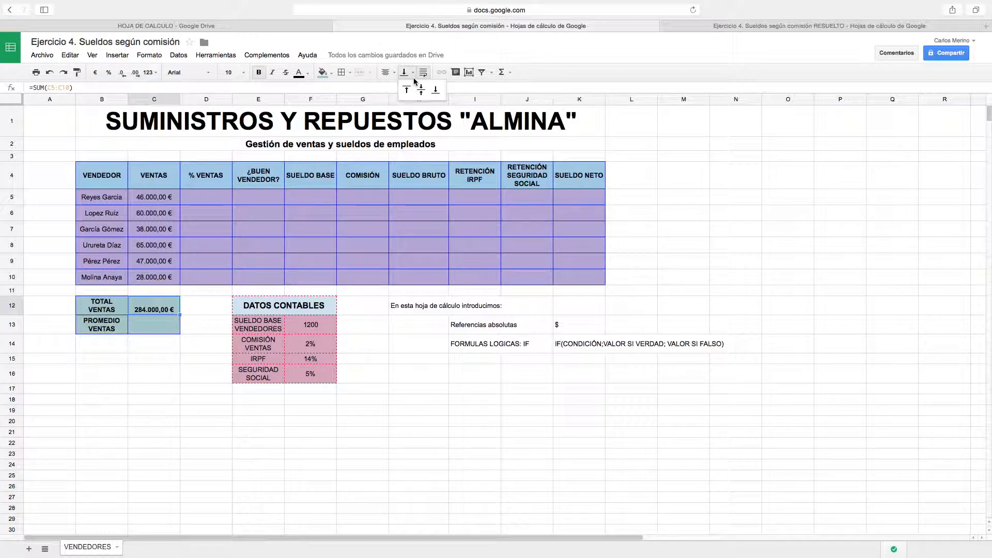
pyautogui.click(422, 89)
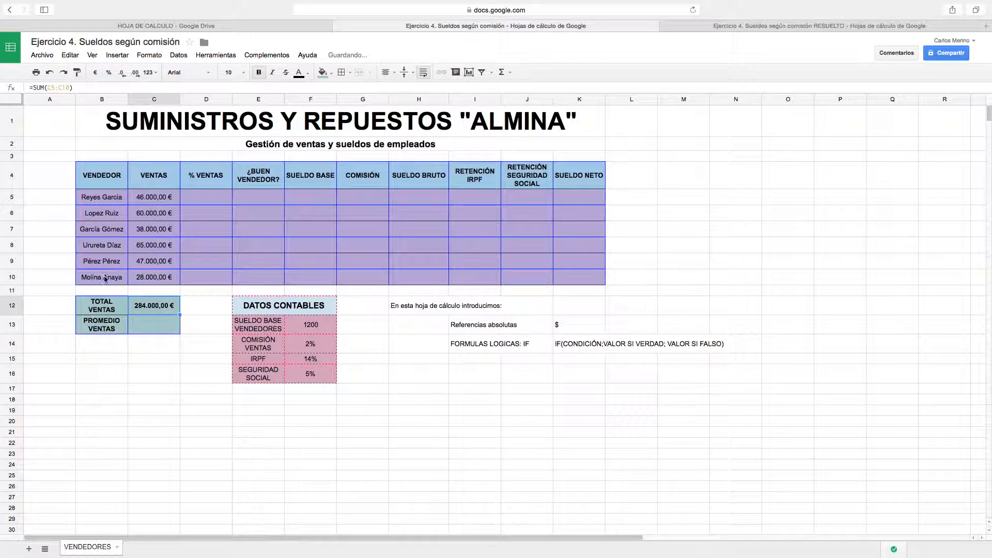
# Enter an AVERAGE formula over C5:C10 in the PROMEDIO VENTAS cell C13
pyautogui.click(145, 323)
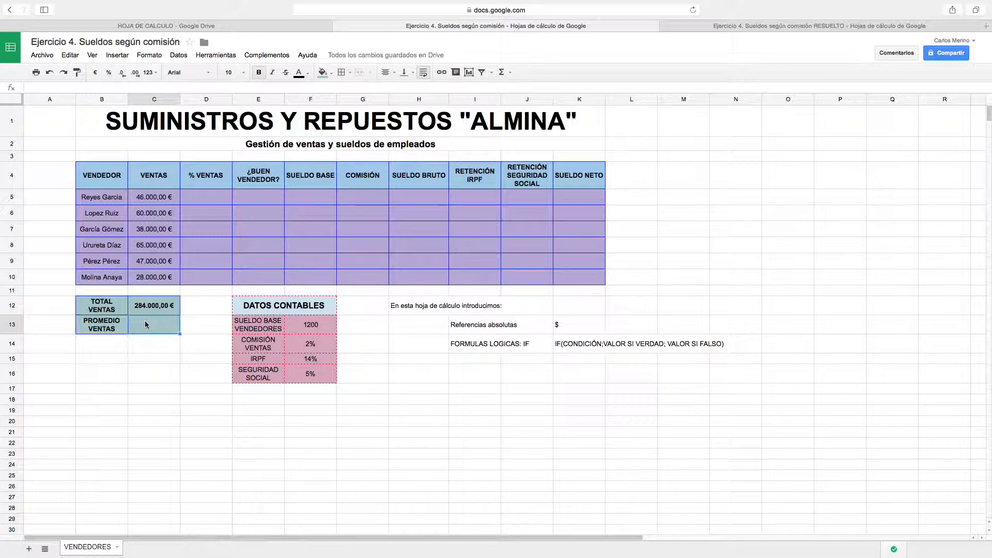
pyautogui.write('=AVERAGE(')
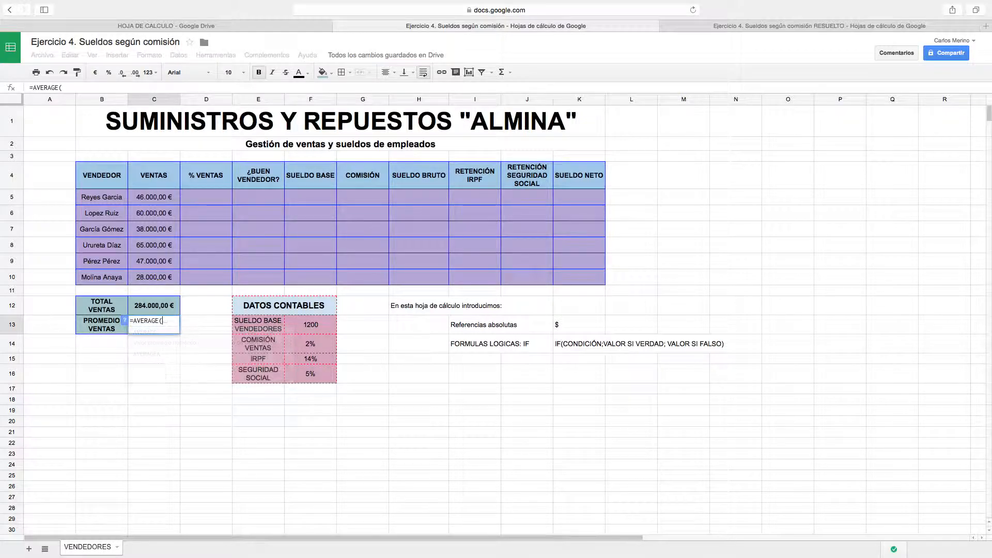
pyautogui.moveTo(155, 197); pyautogui.dragTo(167, 278)
pyautogui.press('Return')
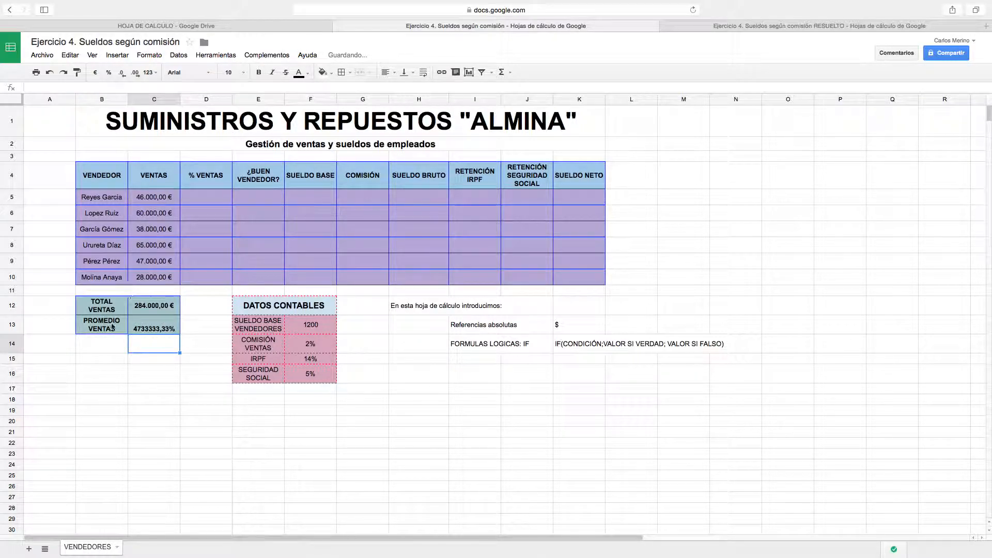
# Format the PROMEDIO VENTAS value in C13 as euro currency and align it vertically to the middle
pyautogui.click(152, 332)
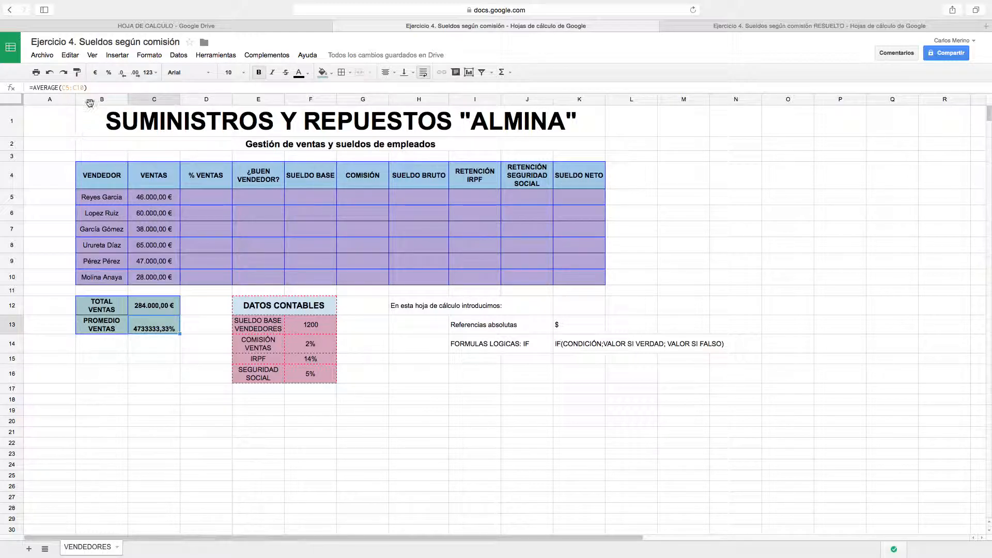
pyautogui.click(95, 73)
pyautogui.click(405, 72)
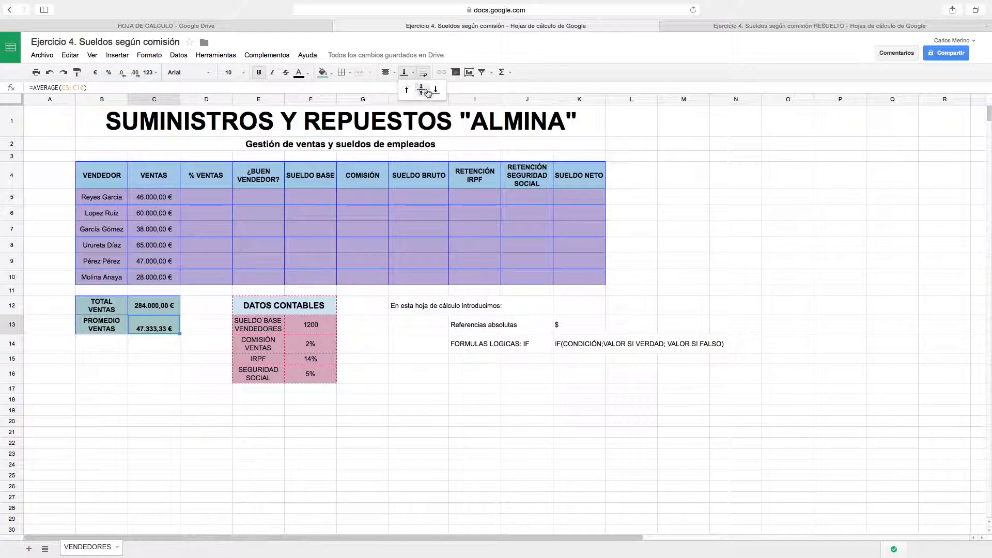
pyautogui.click(426, 95)
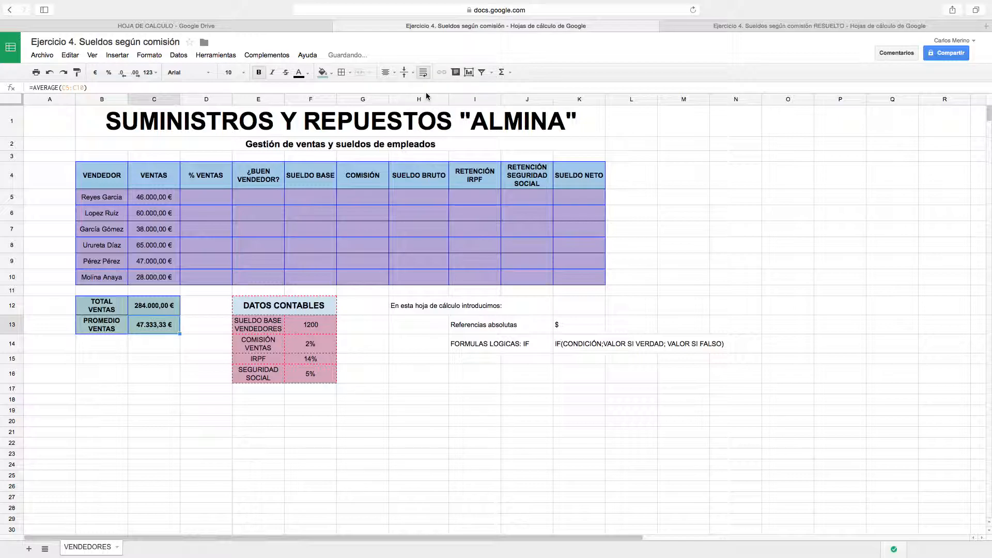
# Enter the formula =C5/C12 in D5 to calculate the first seller's share of total sales
pyautogui.click(200, 202)
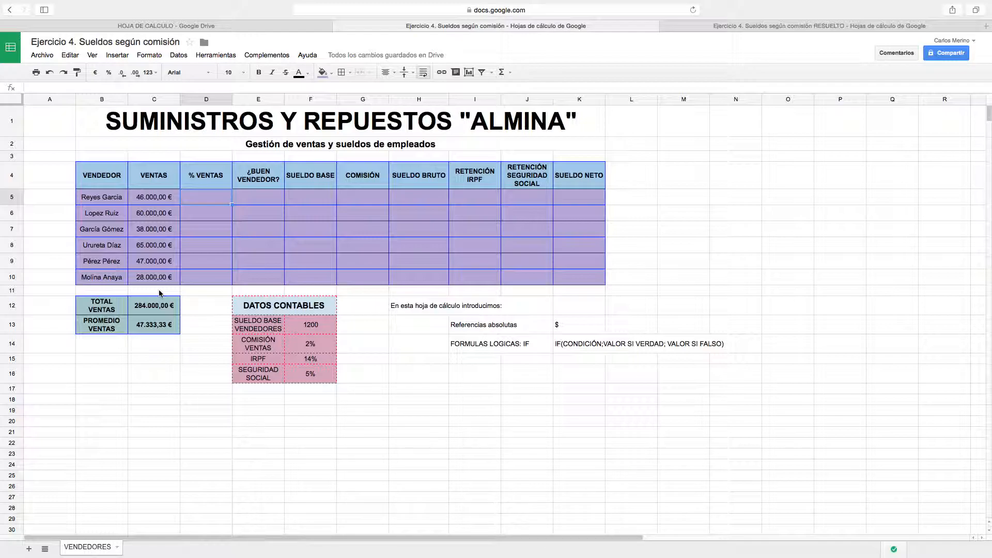
pyautogui.click(154, 308)
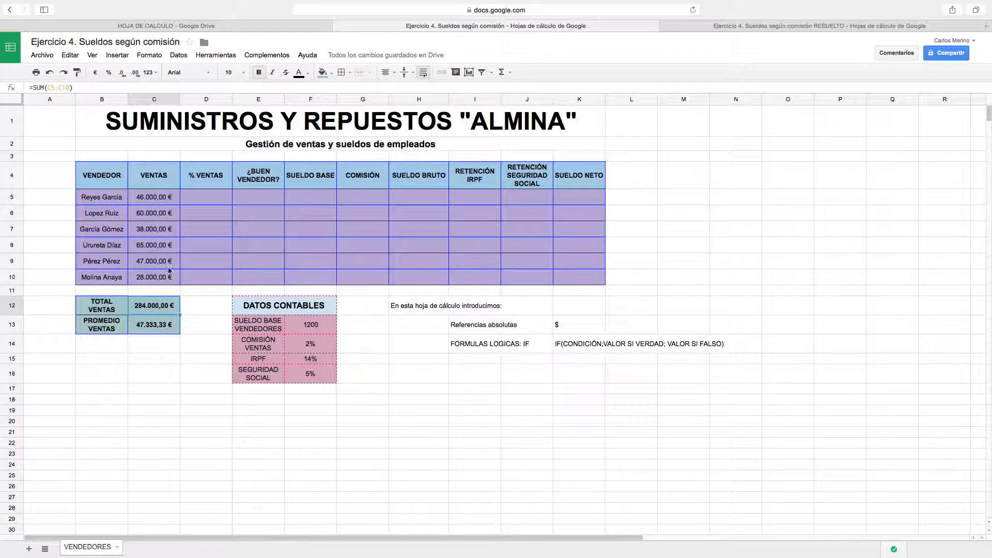
pyautogui.click(214, 199)
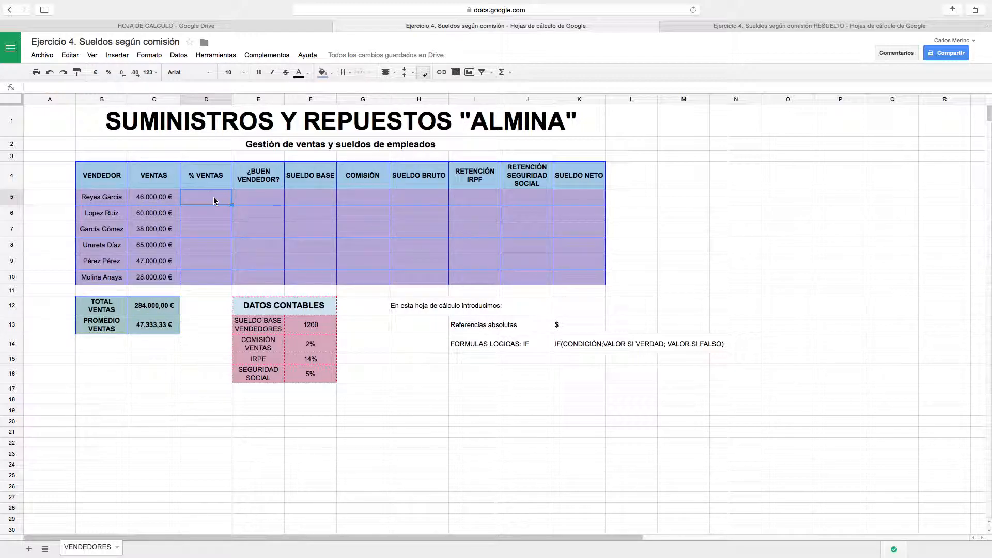
pyautogui.write('=')
pyautogui.click(146, 200)
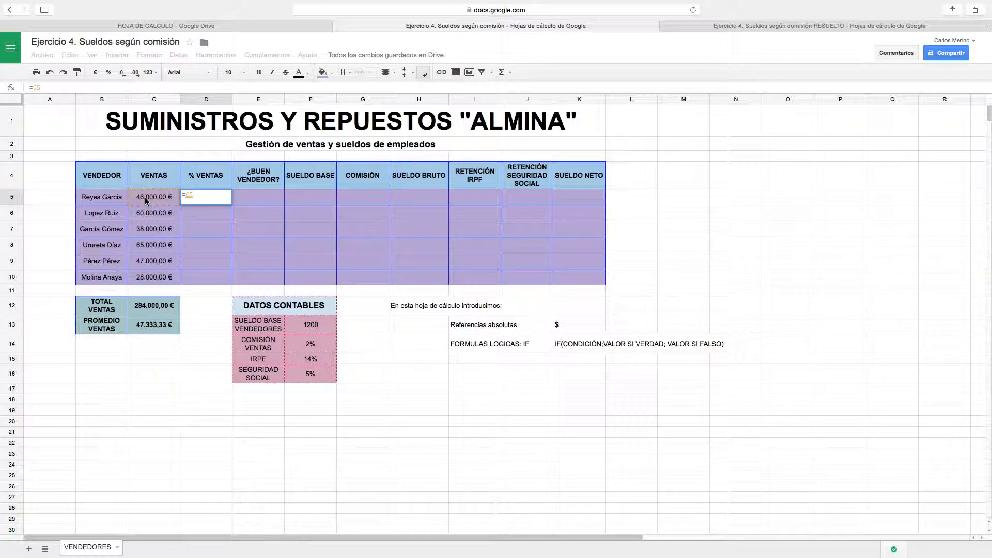
pyautogui.write('/')
pyautogui.click(155, 309)
pyautogui.press('Return')
# Format D5 as a percentage and fill its formula down the % VENTAS column to D10
pyautogui.click(199, 193)
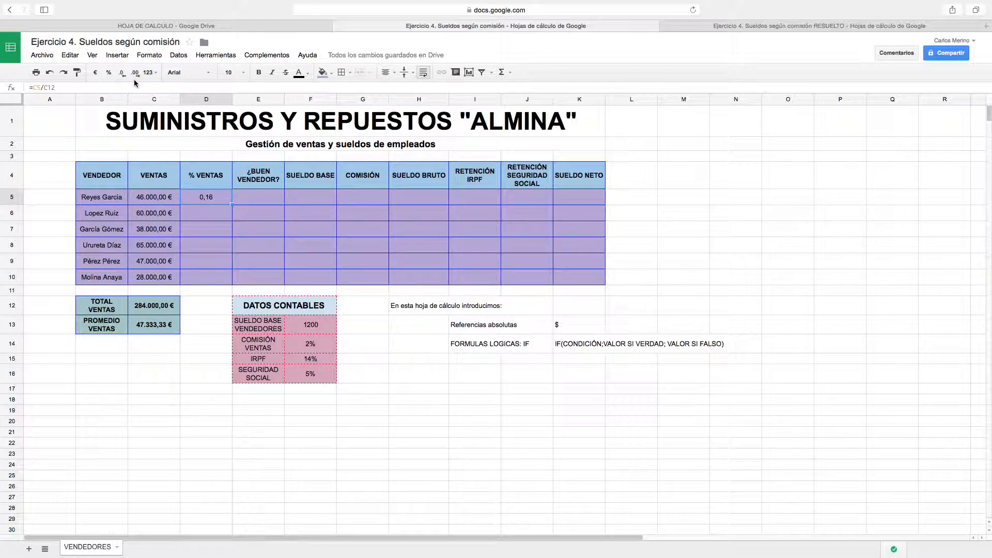
pyautogui.click(108, 76)
pyautogui.moveTo(229, 204); pyautogui.dragTo(229, 270)
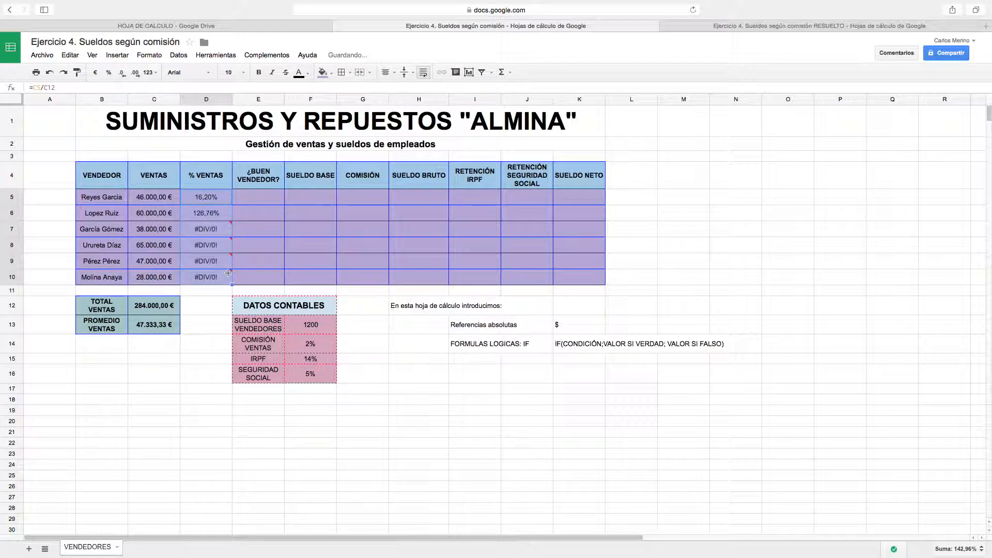
# Compare the % VENTAS formulas in D5 and D6 and check which cells D5 refers to
pyautogui.click(205, 203)
pyautogui.click(188, 214)
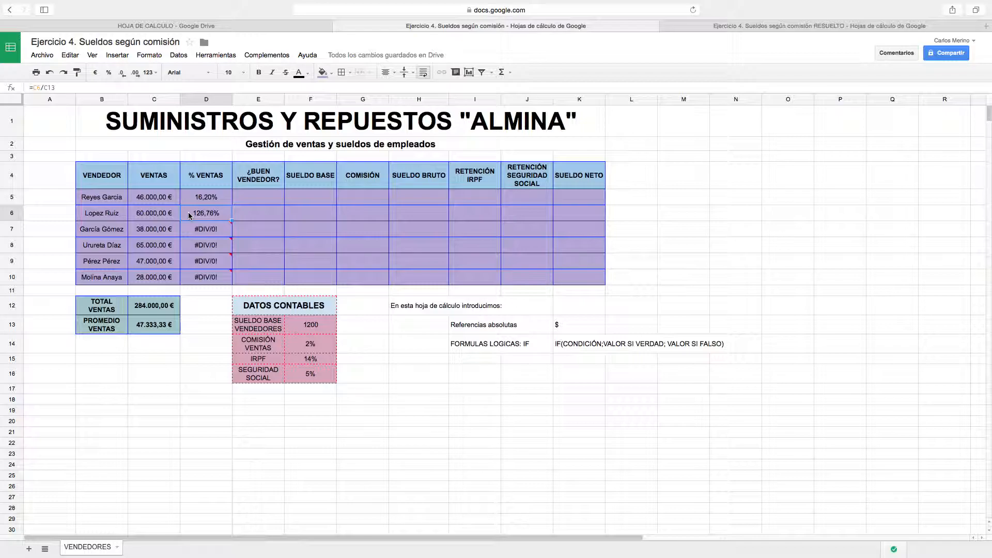
pyautogui.moveTo(205, 231)
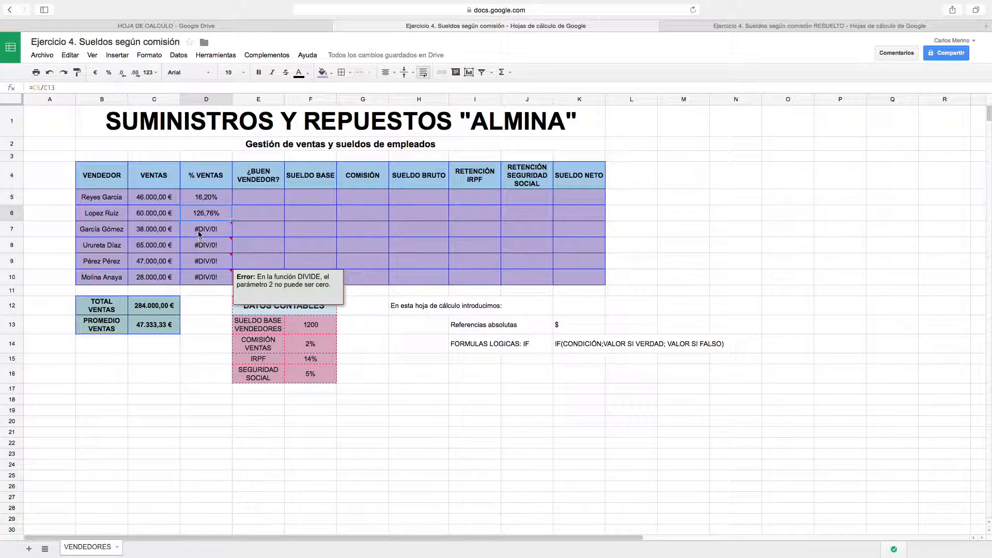
pyautogui.click(205, 198)
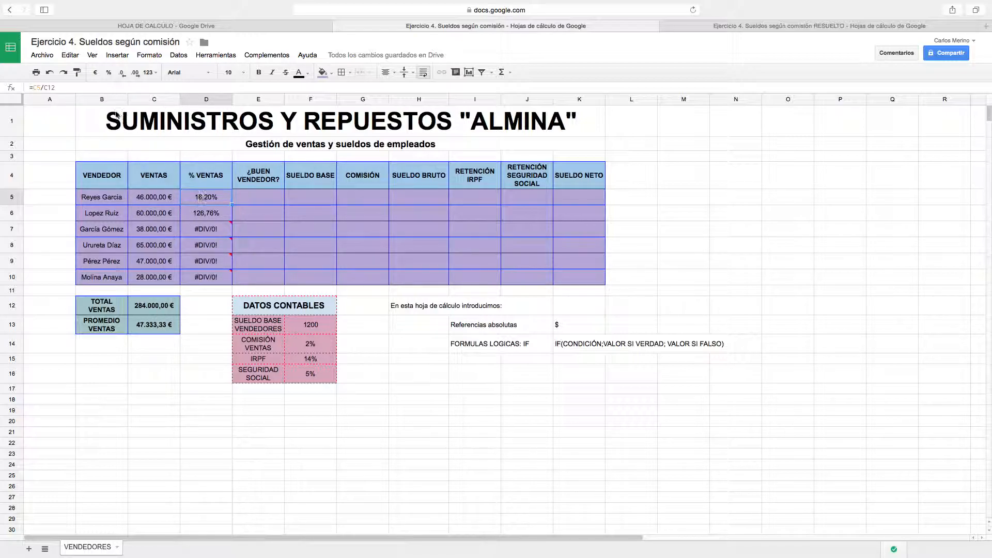
pyautogui.click(66, 88)
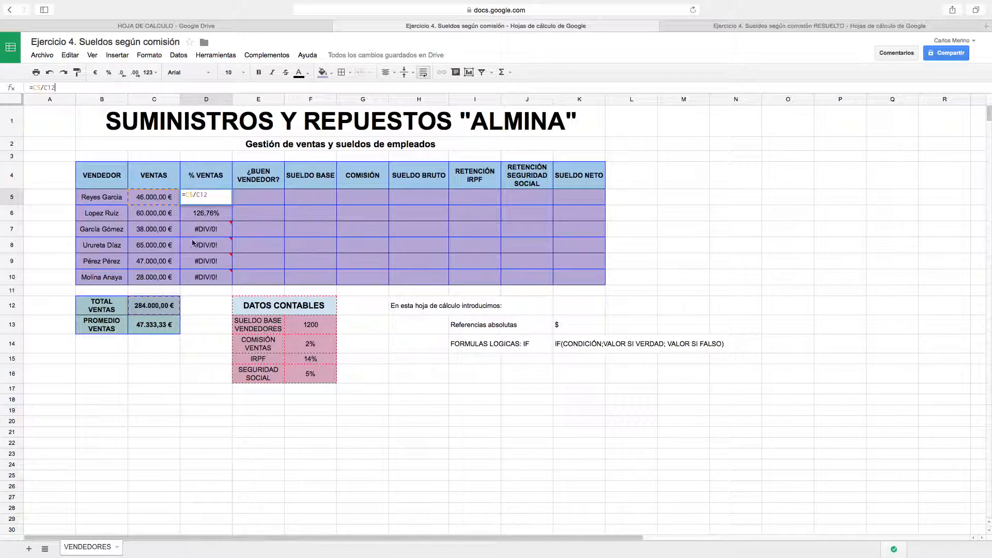
# Trace the cell references of the copied % VENTAS formulas from D6 down to D10
pyautogui.click(203, 214)
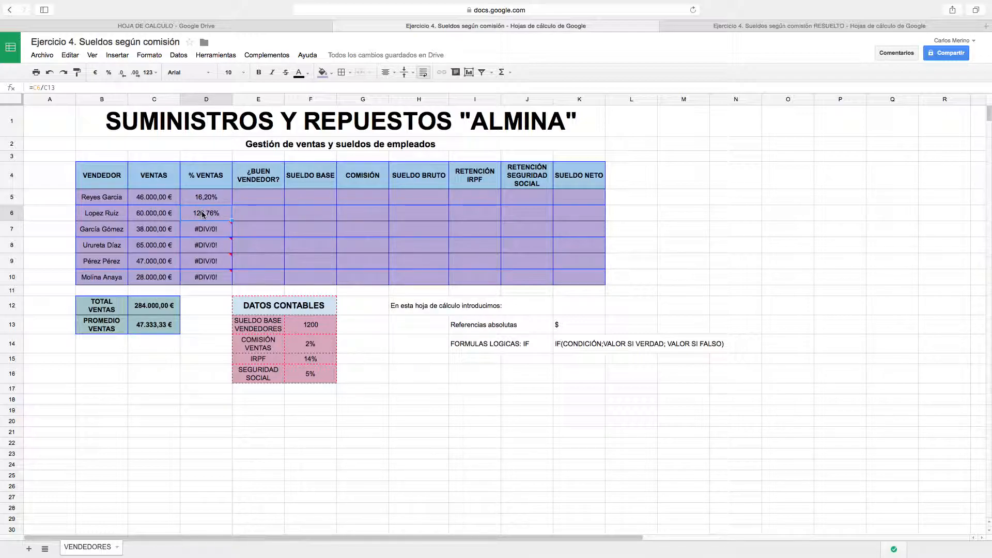
pyautogui.press('Return')
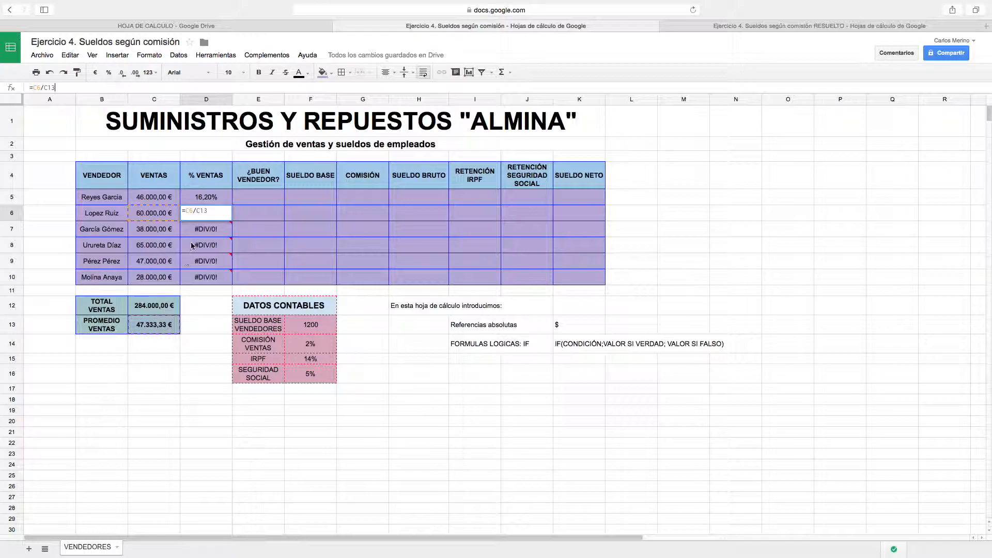
pyautogui.moveTo(194, 228)
pyautogui.press('Return')
pyautogui.press('Return')
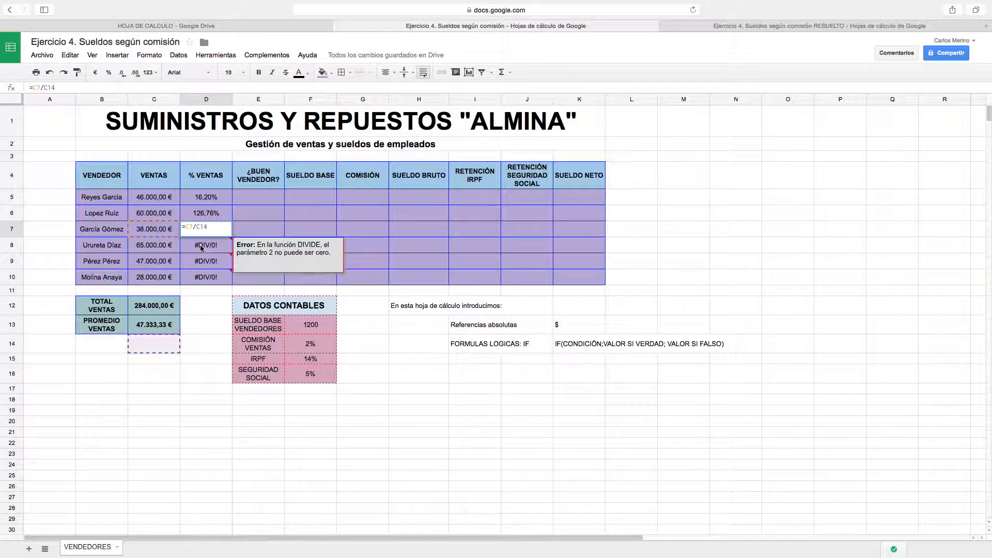
pyautogui.press('Return')
pyautogui.press('Return')
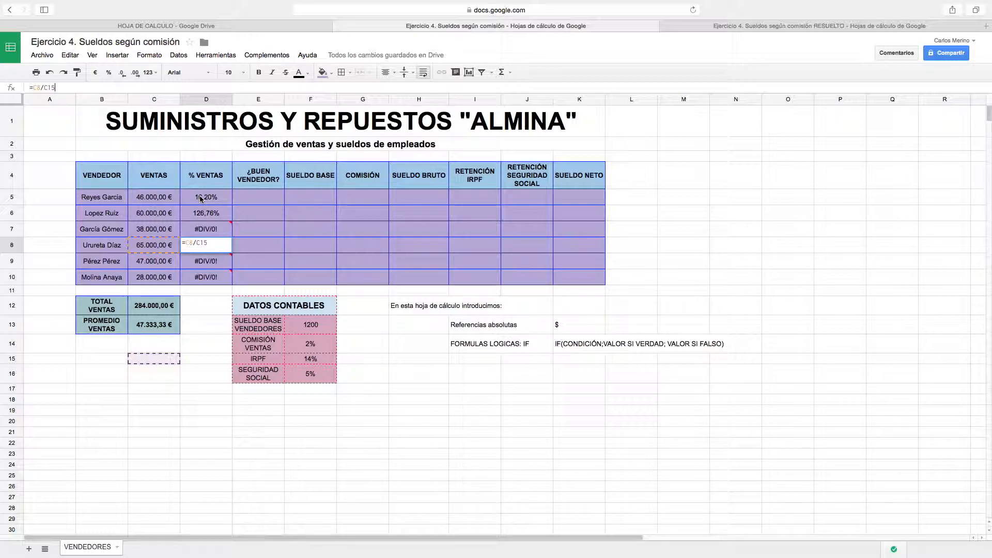
pyautogui.press('Escape')
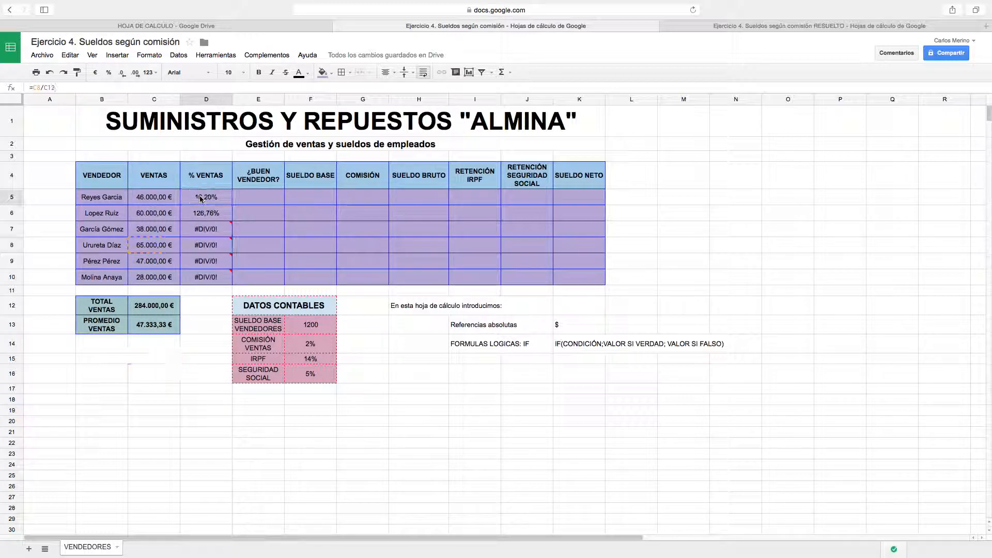
pyautogui.click(204, 218)
pyautogui.click(205, 229)
pyautogui.click(206, 245)
pyautogui.click(205, 261)
pyautogui.click(207, 281)
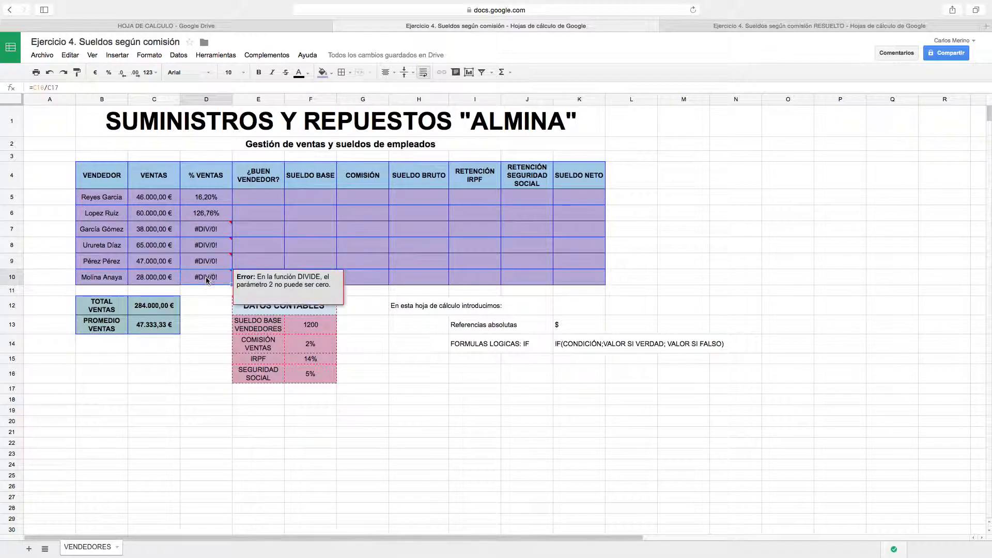
# Replace the formula in D6 with =C6/C12 so it divides by the total sales cell
pyautogui.click(200, 211)
pyautogui.write('=')
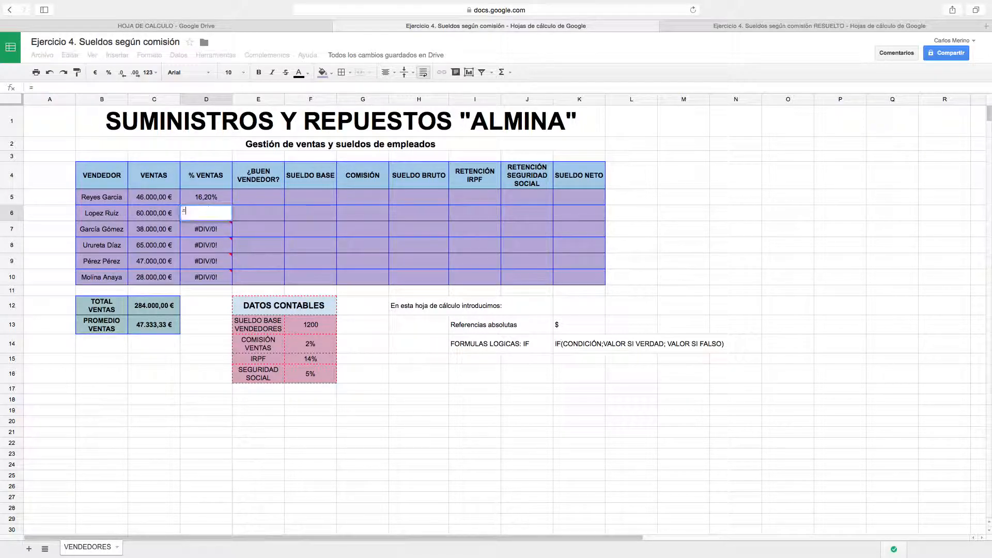
pyautogui.click(137, 215)
pyautogui.write('/')
pyautogui.click(149, 308)
pyautogui.press('Return')
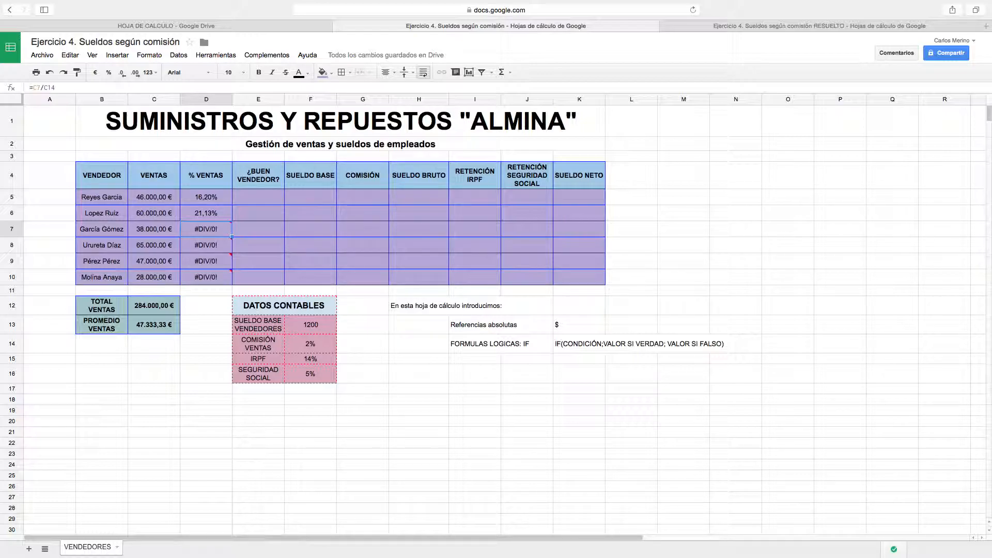
# Compare the divisor cell used in the % VENTAS formulas of D5, D6 and D7
pyautogui.click(193, 199)
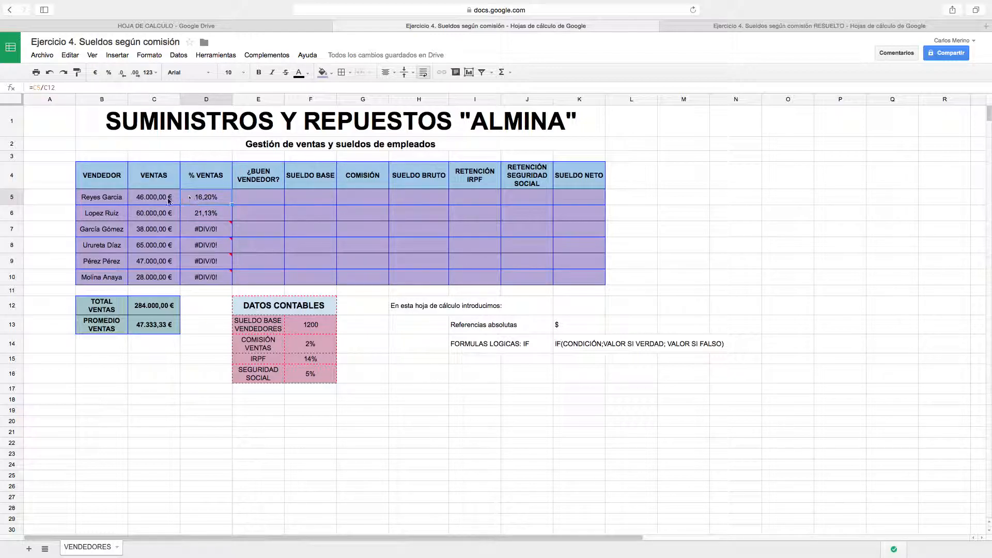
pyautogui.click(39, 89)
pyautogui.click(195, 215)
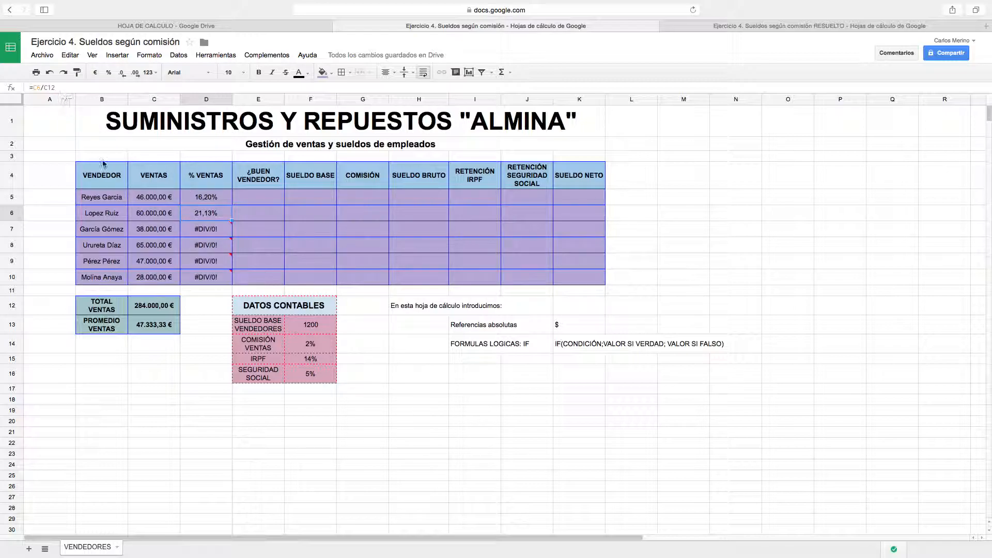
pyautogui.click(206, 231)
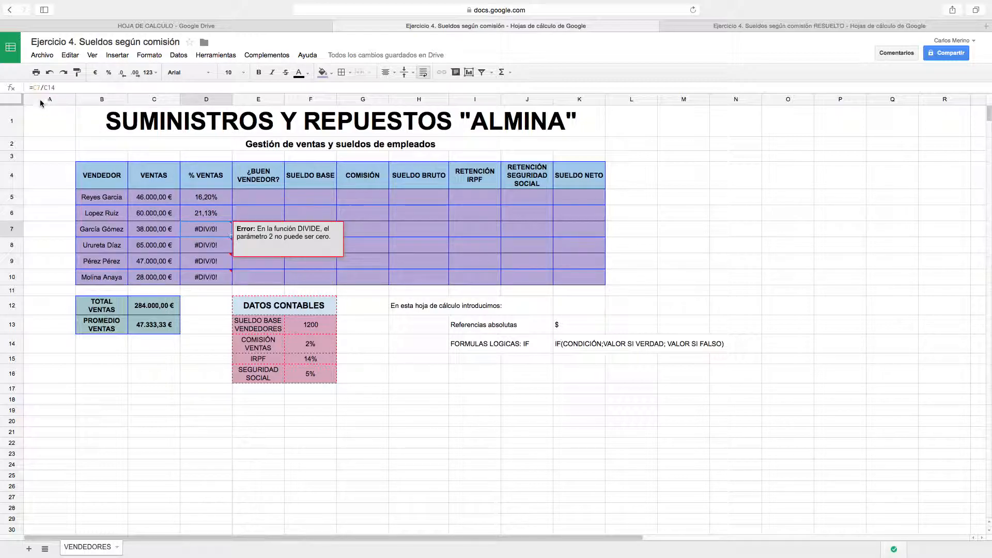
# Make the total sales reference in D5 absolute with =C5/$C$12 and copy the formula down to D10
pyautogui.click(190, 199)
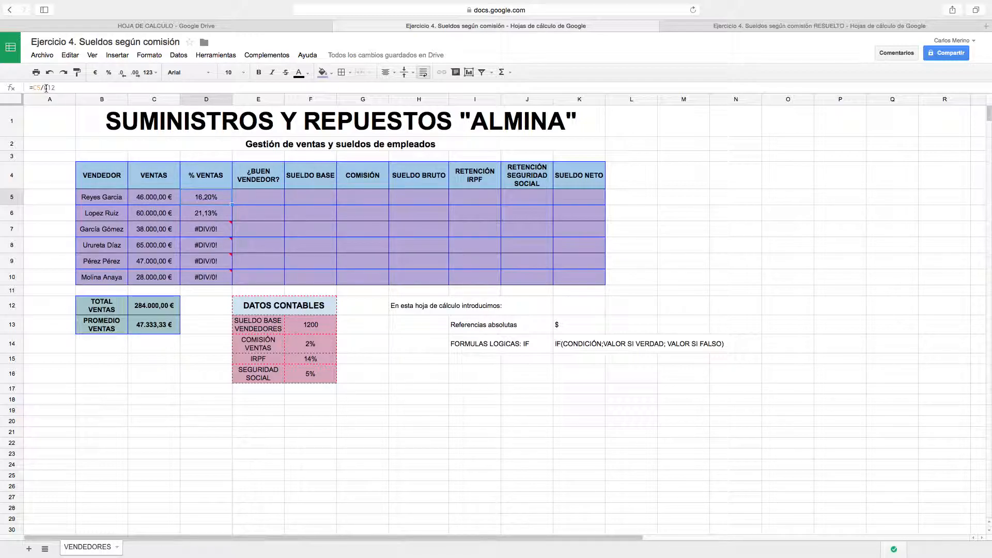
pyautogui.moveTo(45, 88); pyautogui.dragTo(65, 89)
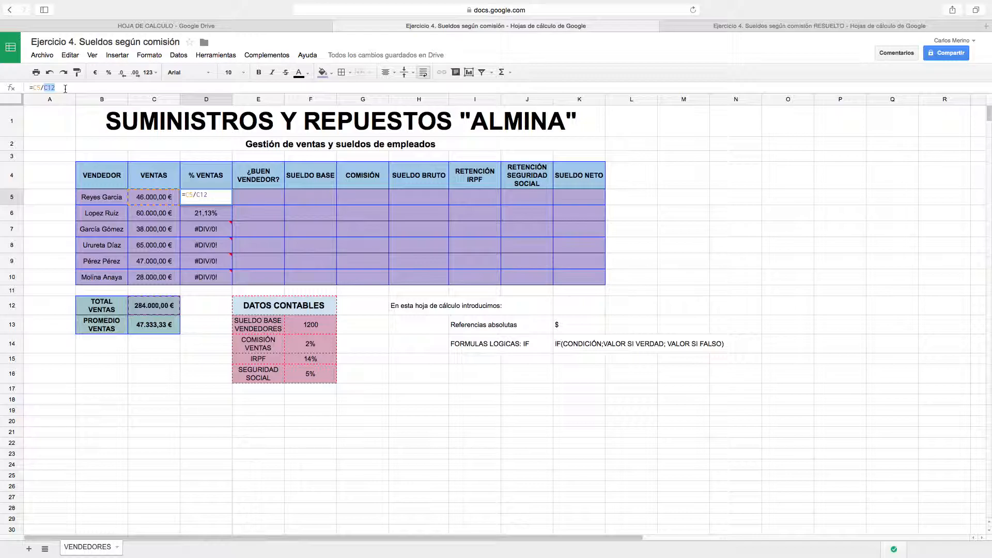
pyautogui.click(574, 323)
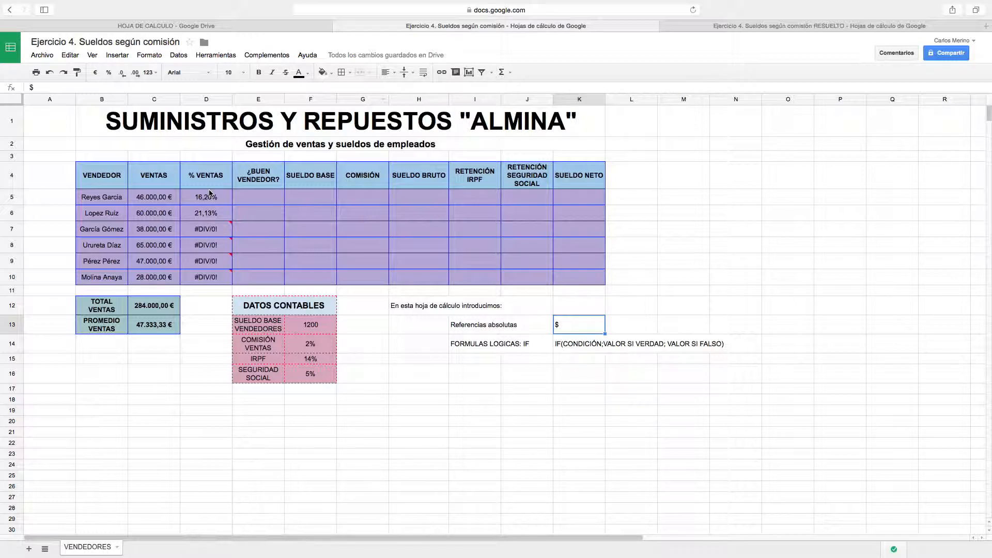
pyautogui.click(202, 202)
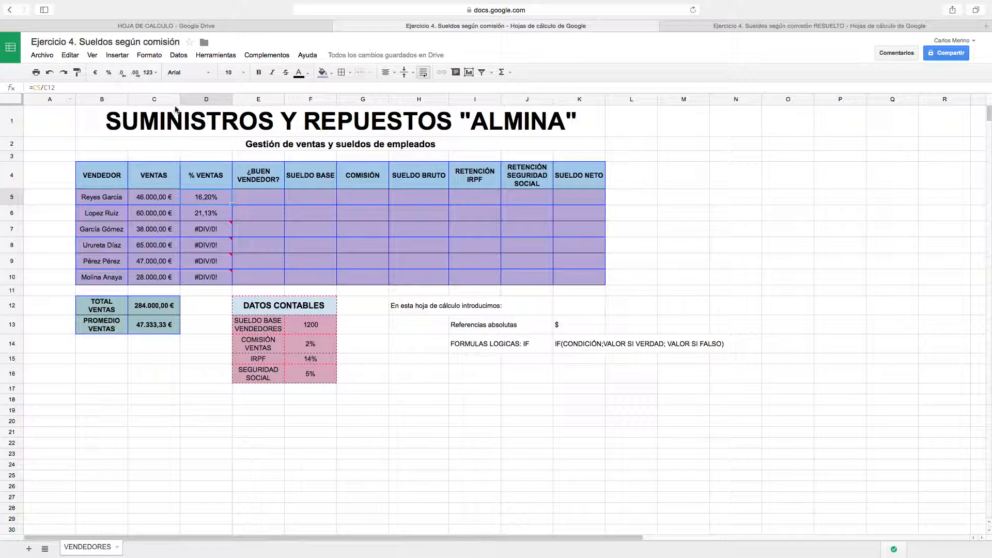
pyautogui.click(44, 88)
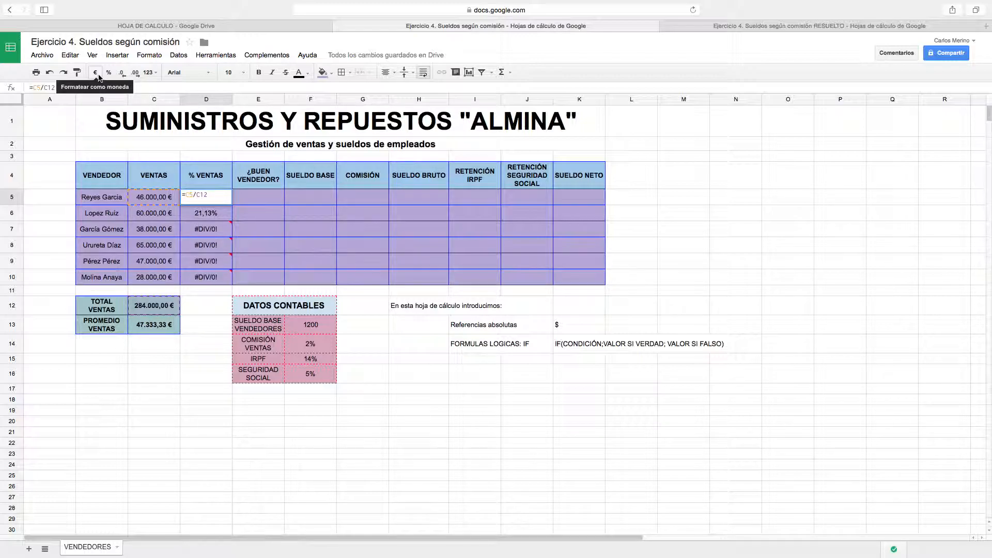
pyautogui.write('$')
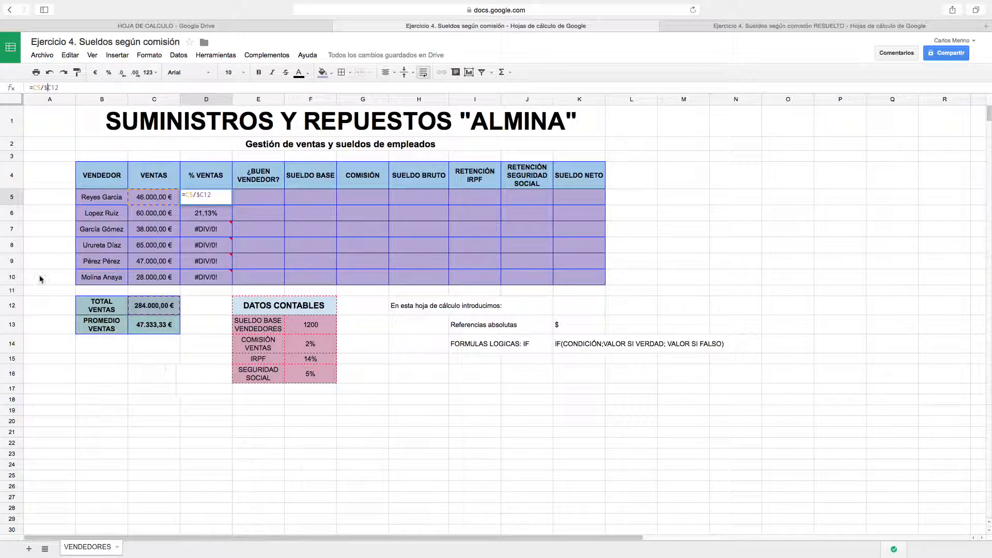
pyautogui.moveTo(53, 87); pyautogui.dragTo(88, 82)
pyautogui.press('Left')
pyautogui.write('$')
pyautogui.press('Return')
pyautogui.click(209, 195)
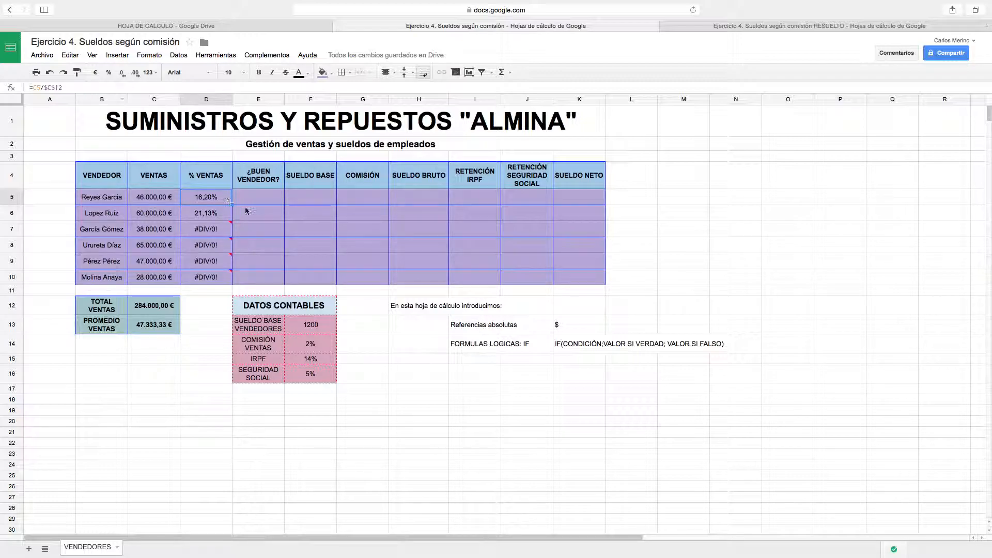
pyautogui.moveTo(232, 205); pyautogui.dragTo(226, 278)
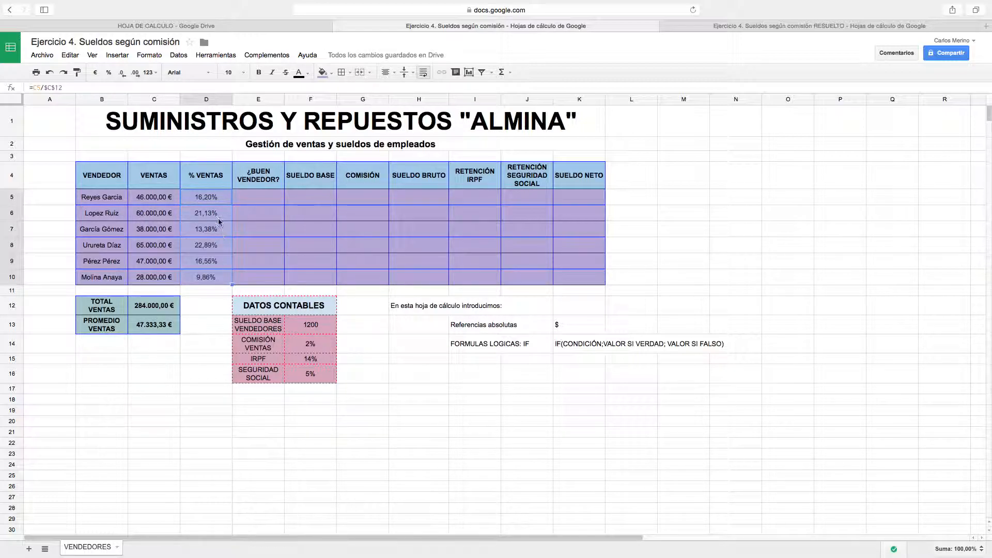
# Check the cell references of the copied % VENTAS formulas in D6 through D10
pyautogui.click(190, 216)
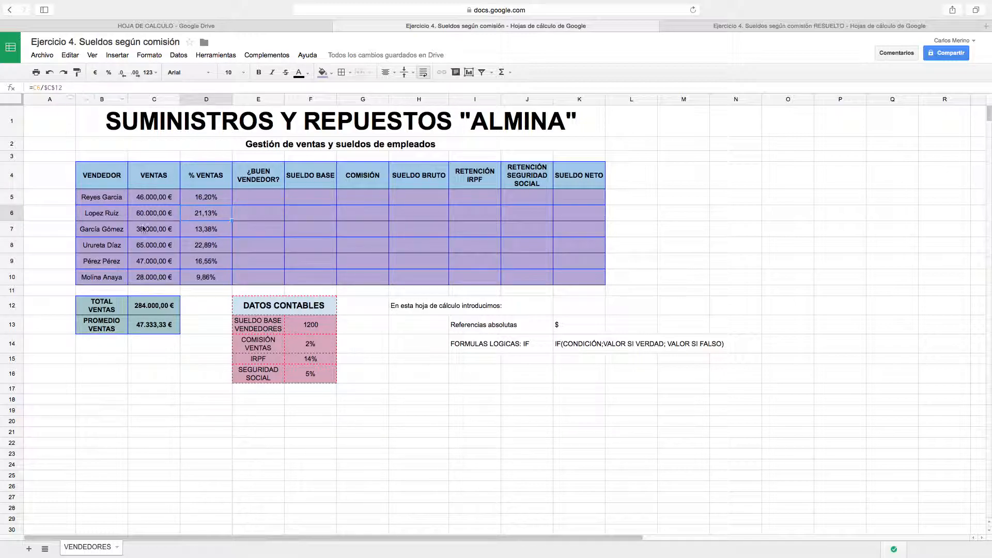
pyautogui.click(197, 233)
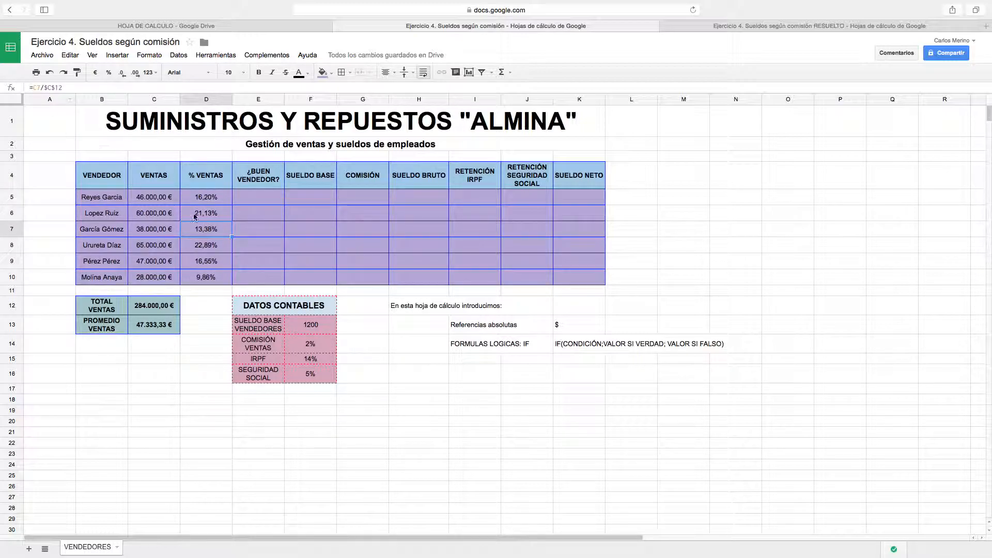
pyautogui.click(198, 251)
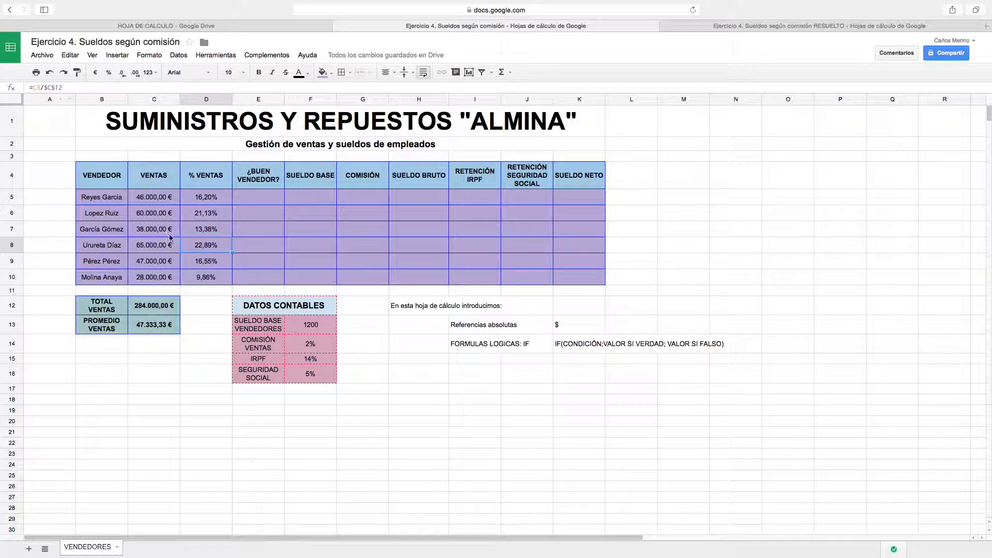
pyautogui.click(195, 261)
pyautogui.click(197, 276)
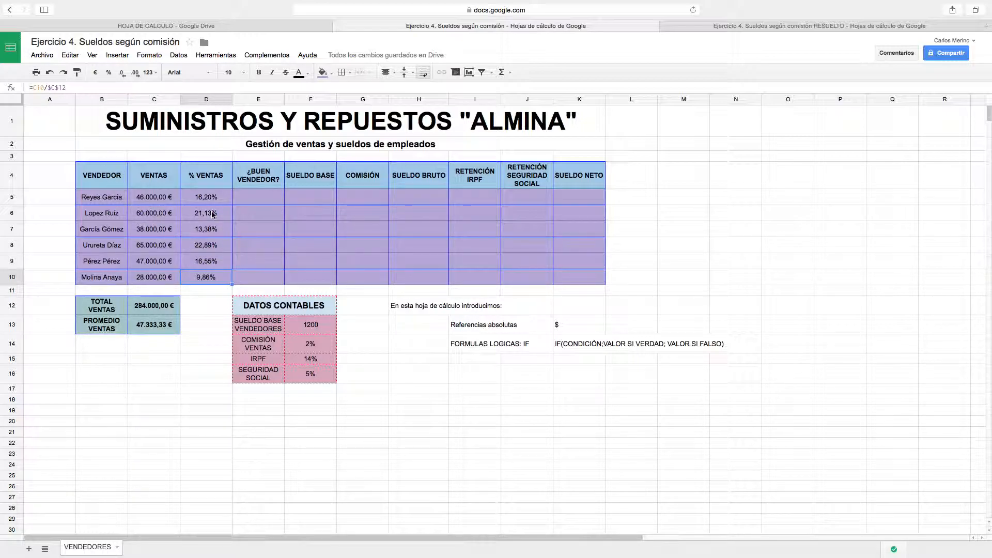
pyautogui.click(212, 216)
pyautogui.click(207, 277)
# Enter =IF(C5>C13;"SI";"NO") in E5 to compare the first seller's sales with the average sales
pyautogui.click(238, 197)
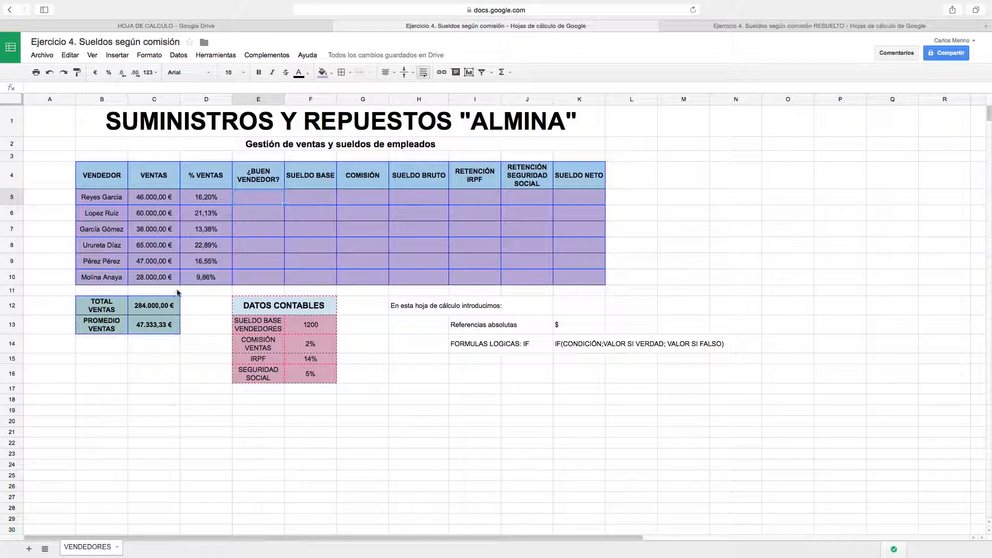
pyautogui.click(145, 201)
pyautogui.click(147, 328)
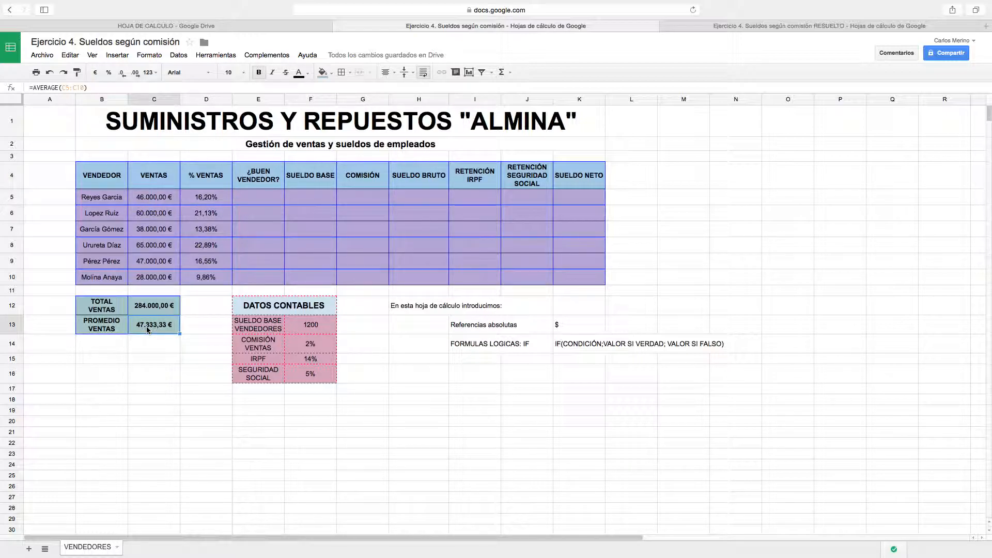
pyautogui.click(258, 200)
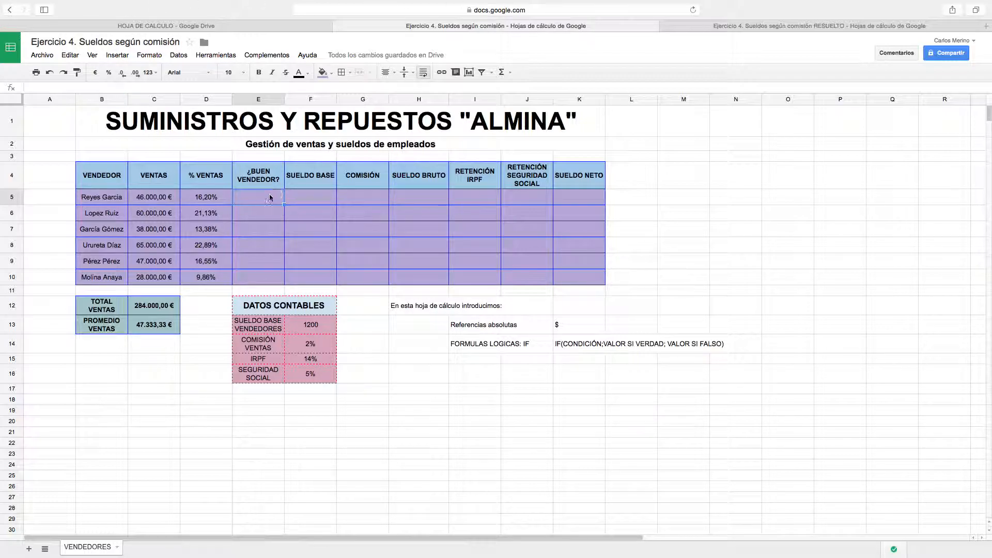
pyautogui.write('=')
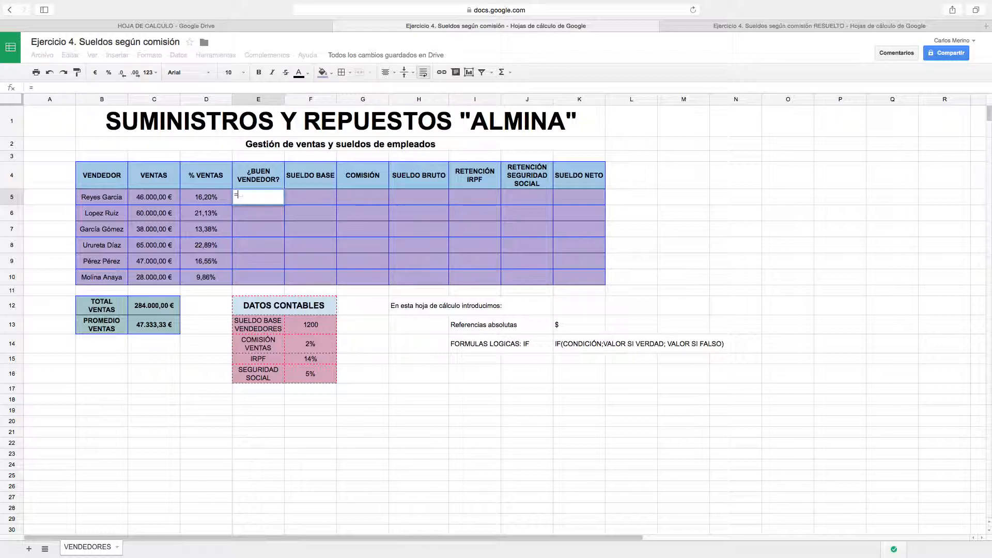
pyautogui.write('IF')
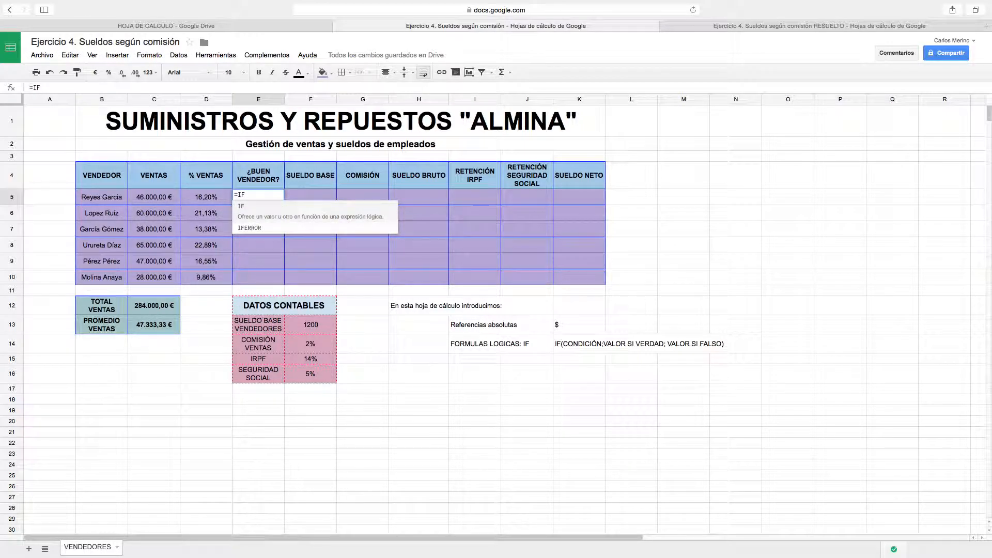
pyautogui.write('(')
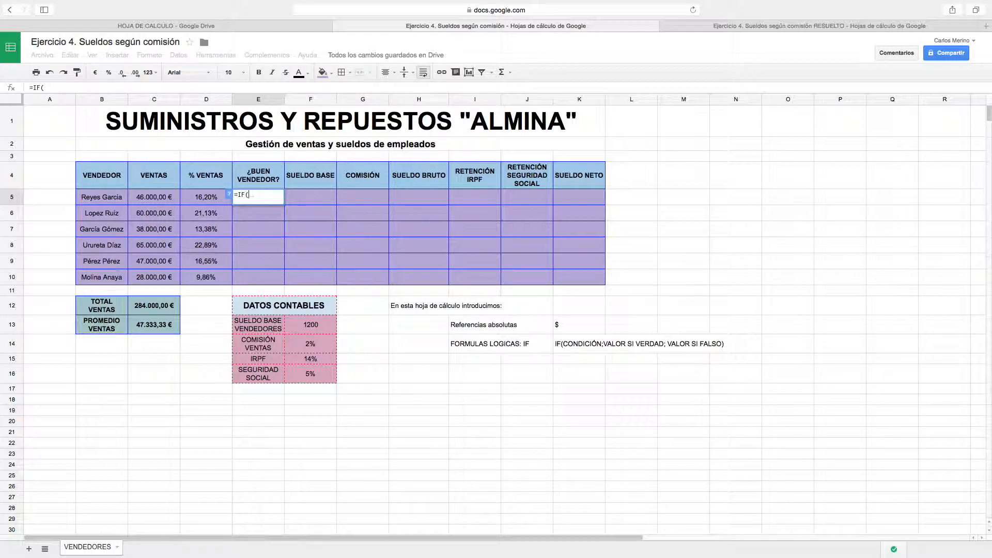
pyautogui.click(142, 200)
pyautogui.write('>')
pyautogui.click(150, 329)
pyautogui.write(';')
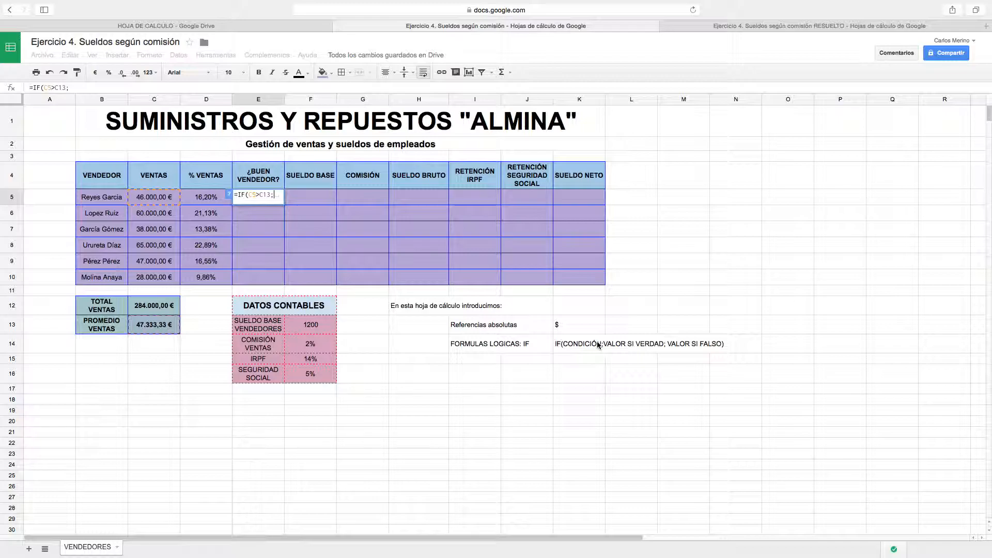
pyautogui.write('"SI')
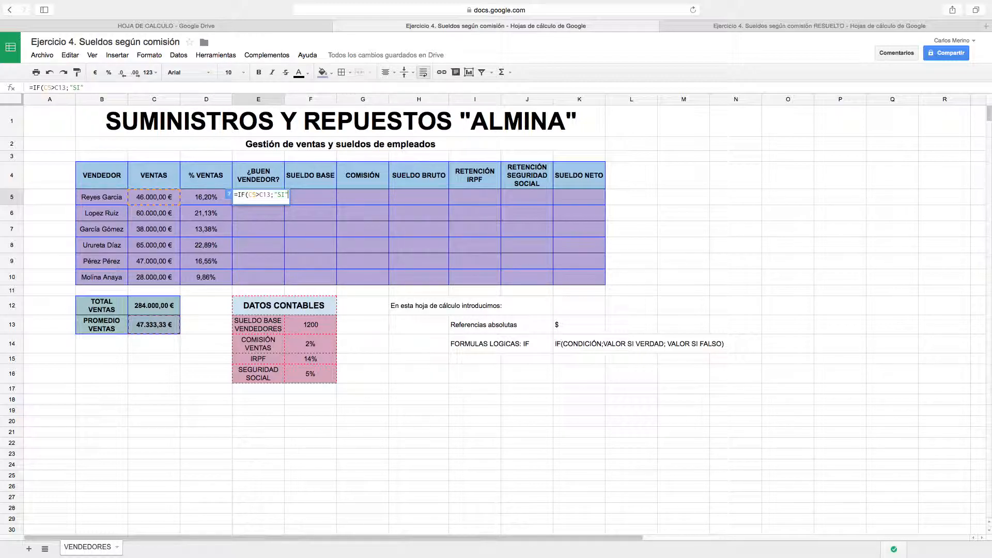
pyautogui.write('";')
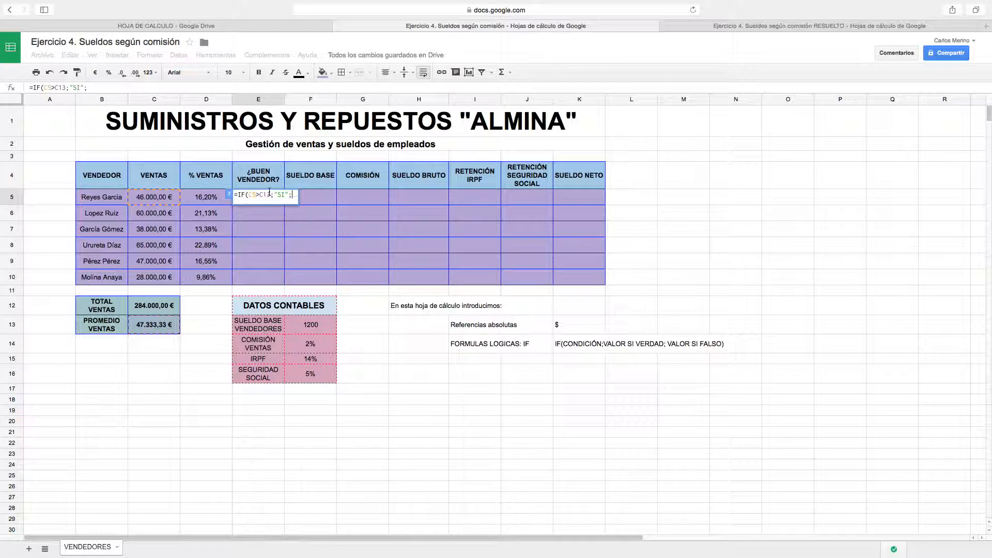
pyautogui.write('"NO"')
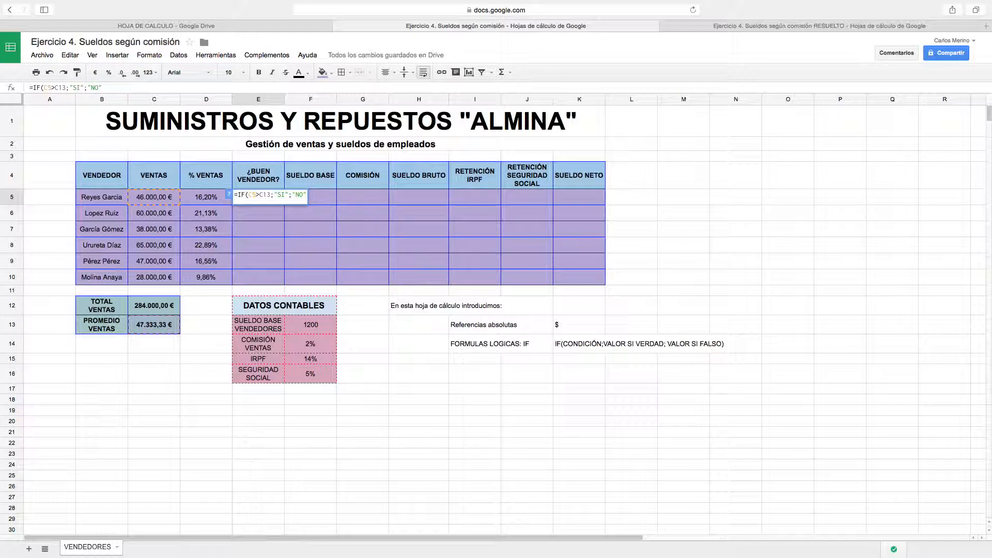
pyautogui.write(')')
pyautogui.press('Return')
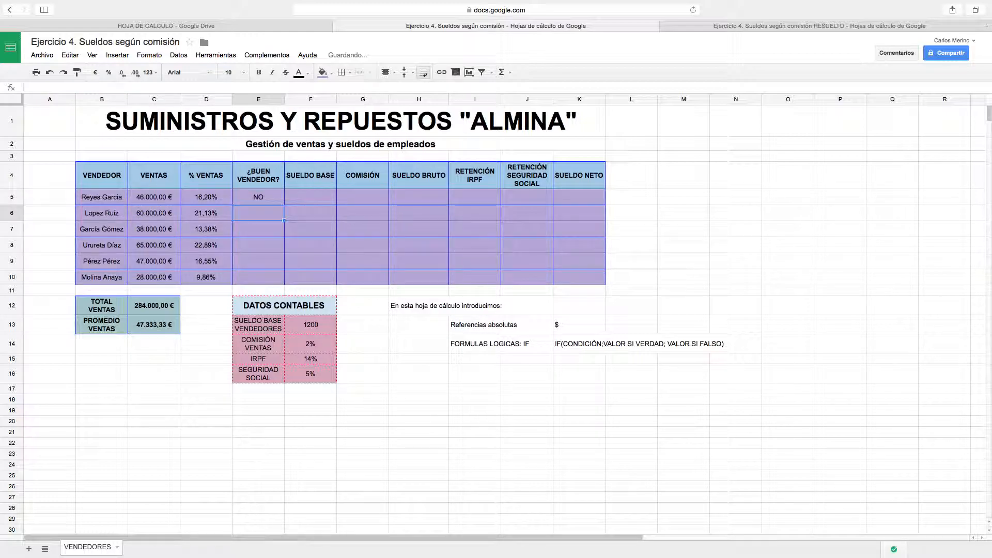
# Test the E5 formula by setting the sales in C5 to 67000, and undo that change
pyautogui.click(256, 199)
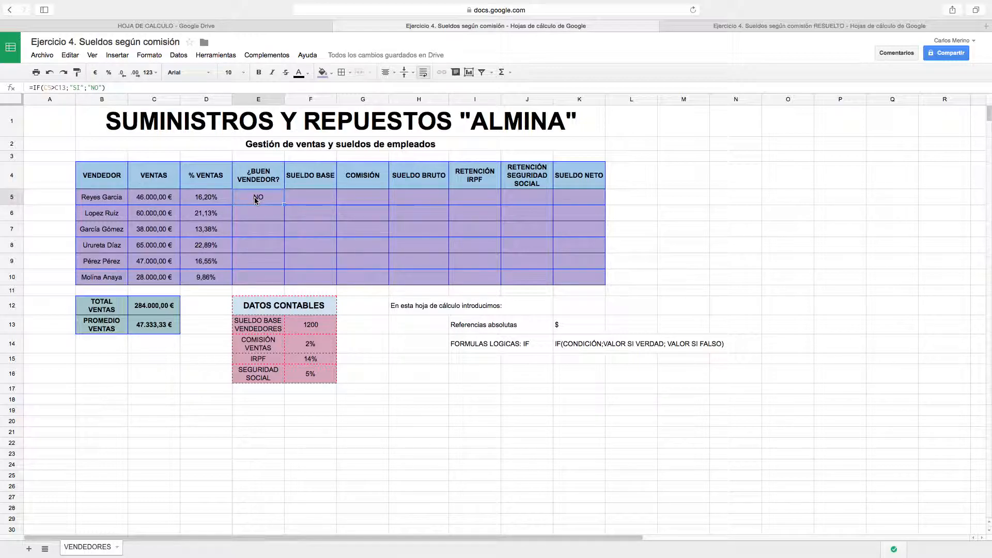
pyautogui.click(149, 200)
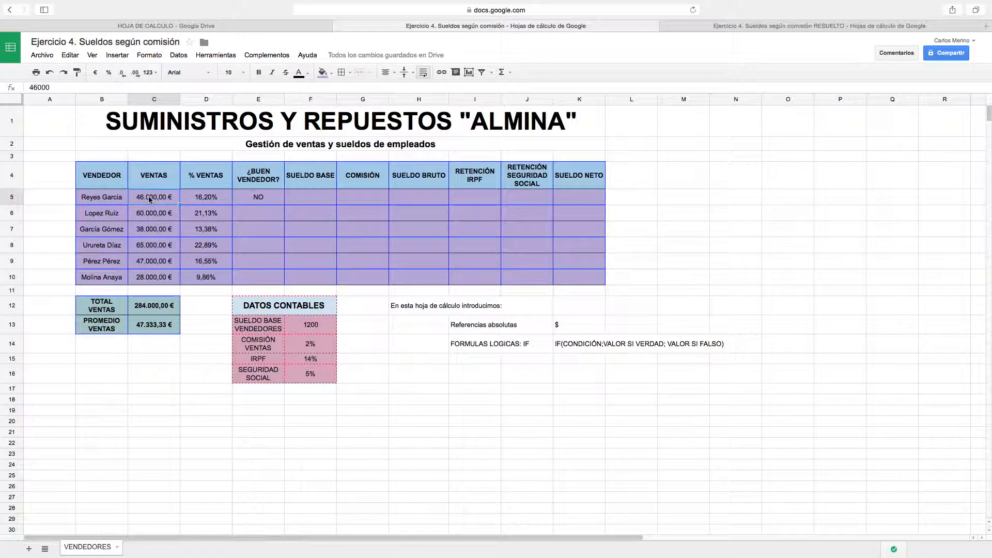
pyautogui.write('67000')
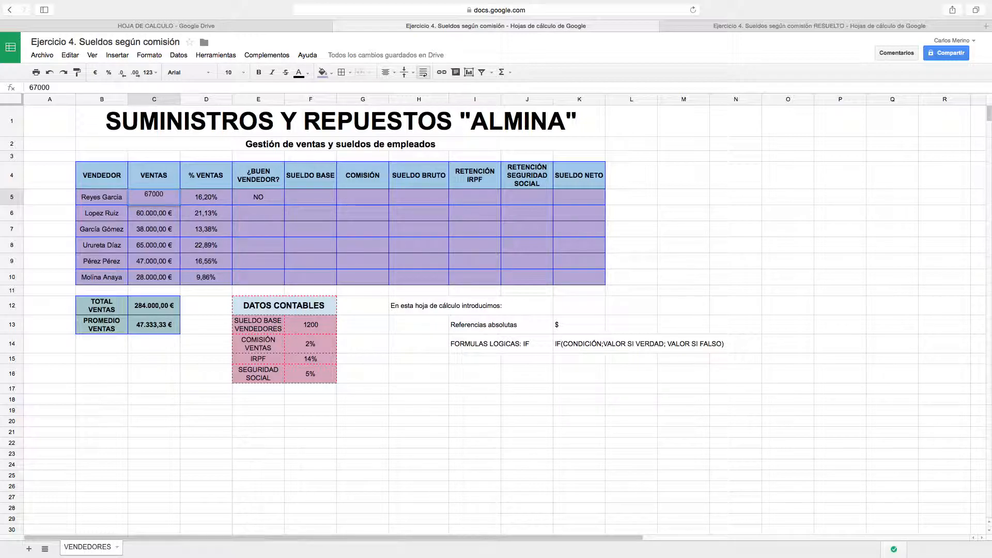
pyautogui.press('Return')
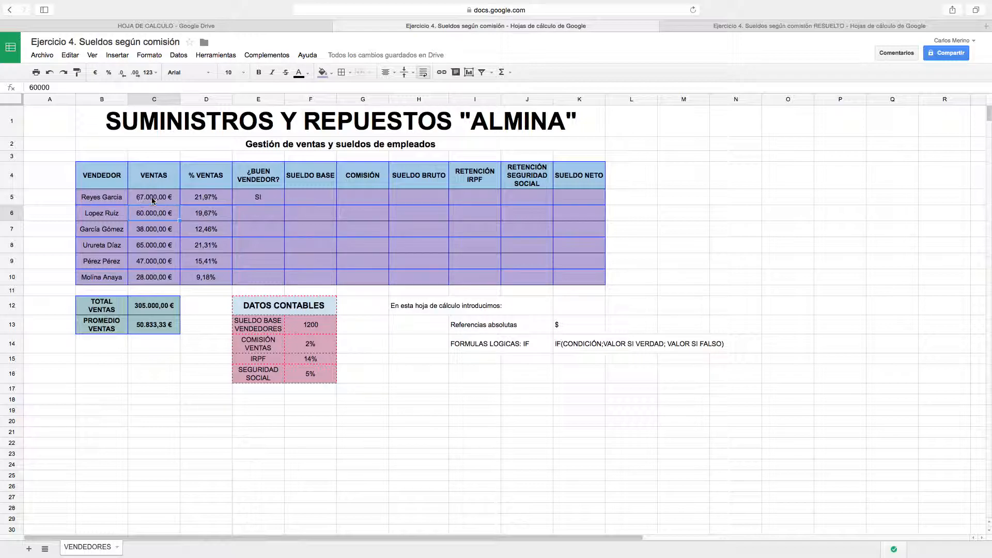
pyautogui.press('super+z')
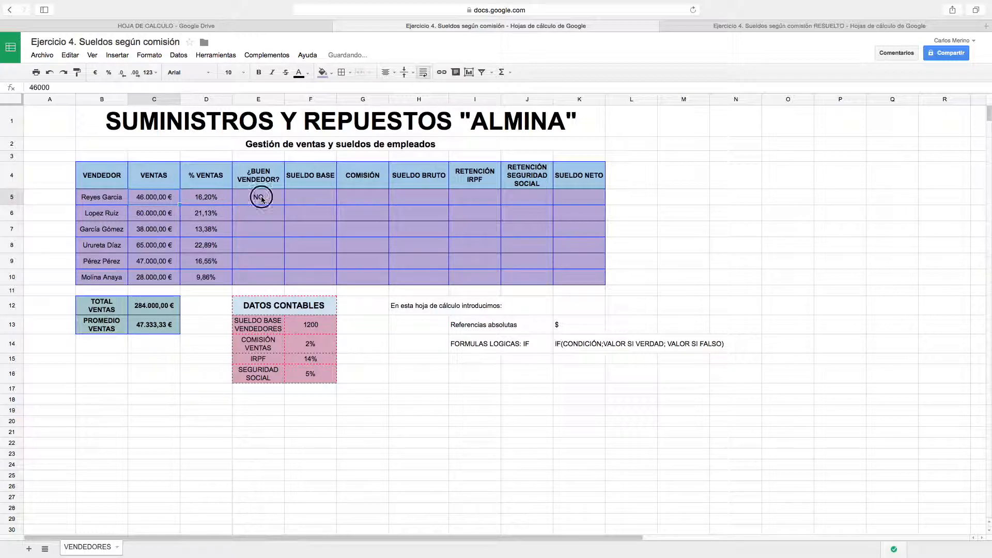
# Copy the ¿BUEN VENDEDOR? formula from E5 down to E10
pyautogui.click(263, 200)
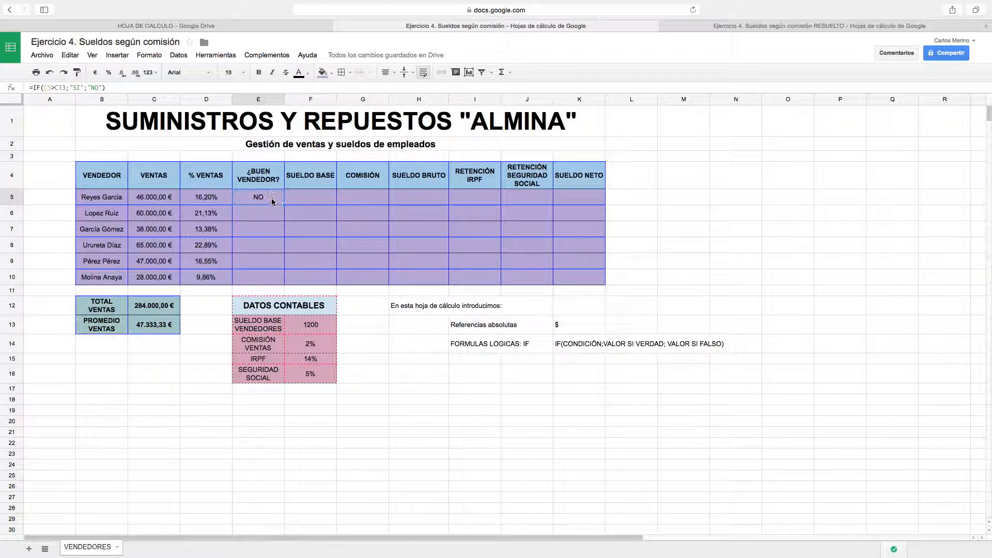
pyautogui.moveTo(284, 204); pyautogui.dragTo(284, 274)
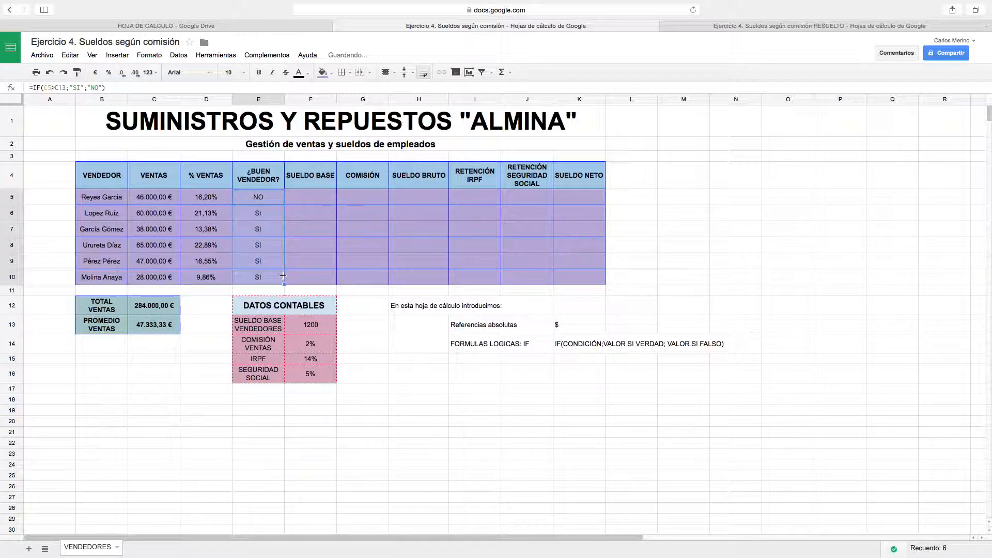
# Trace the cell references of the copied ¿BUEN VENDEDOR? formulas in E6 to E10 and compare them with E5
pyautogui.click(241, 213)
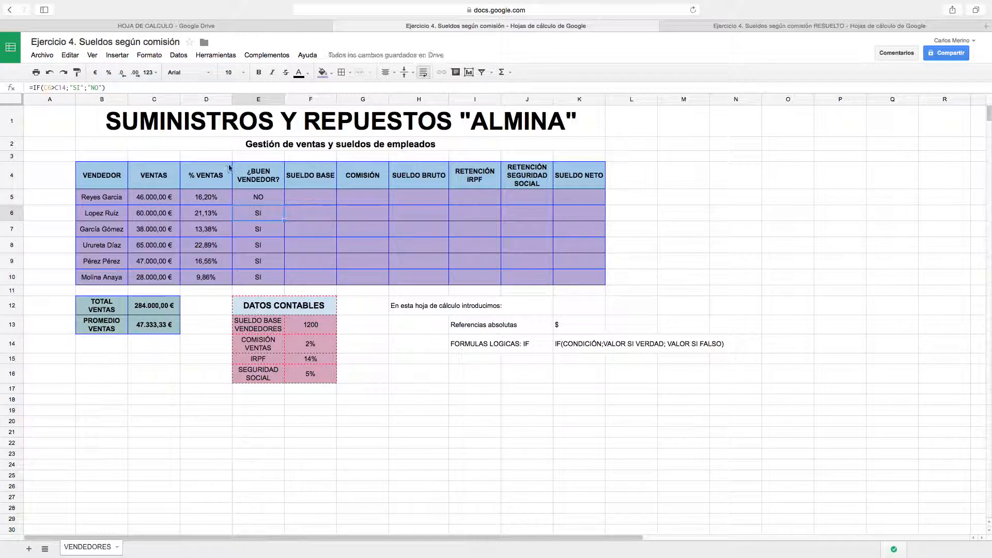
pyautogui.click(261, 228)
pyautogui.click(248, 248)
pyautogui.click(250, 261)
pyautogui.click(252, 276)
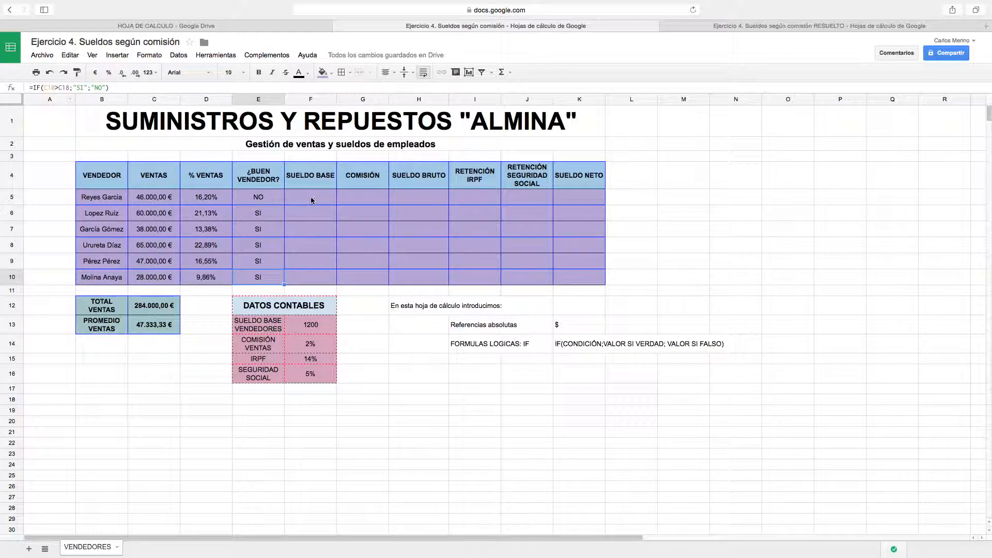
pyautogui.click(262, 199)
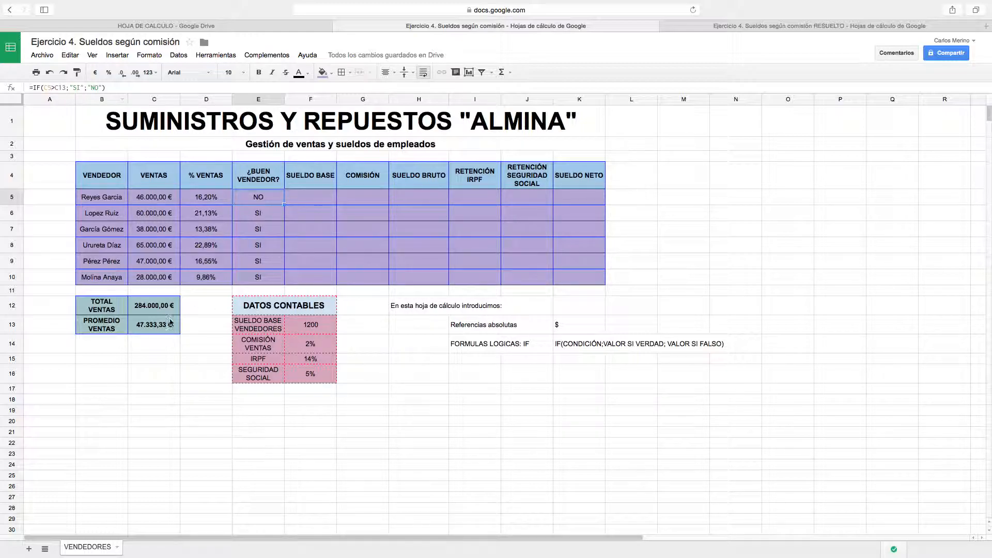
pyautogui.click(258, 214)
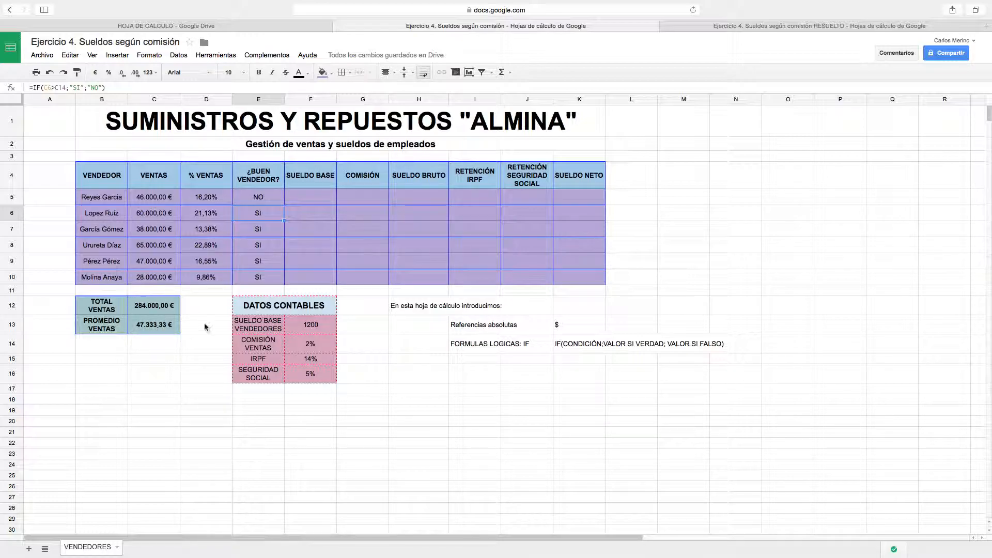
pyautogui.click(239, 227)
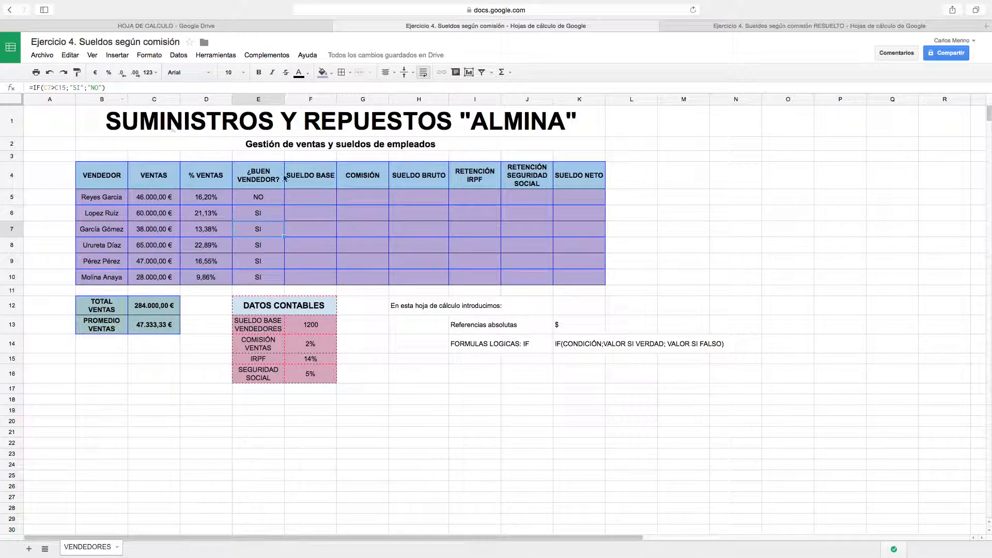
# Make the average sales reference absolute in the E5 formula so it reads =IF(C5>$C$13;"SI";"NO")
pyautogui.click(259, 246)
pyautogui.click(259, 279)
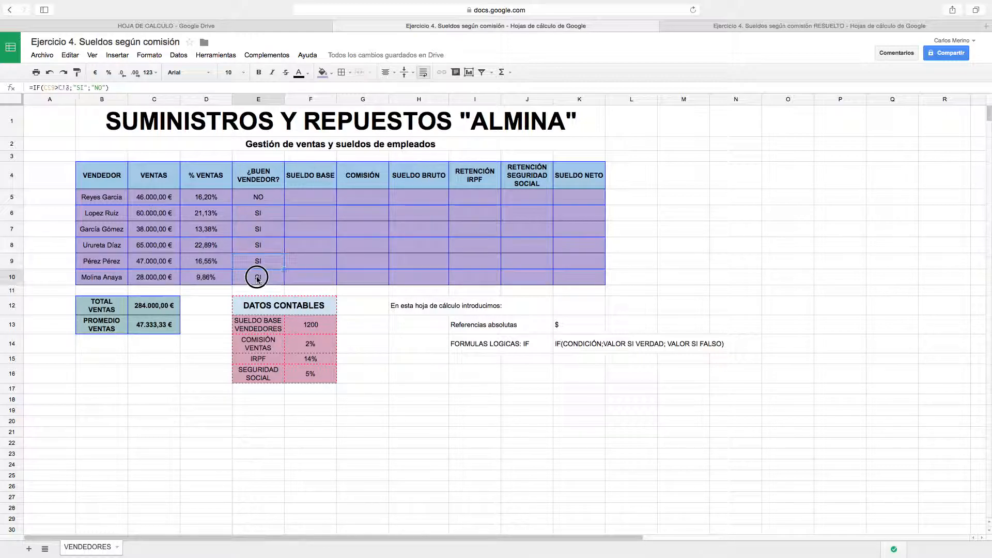
pyautogui.click(259, 200)
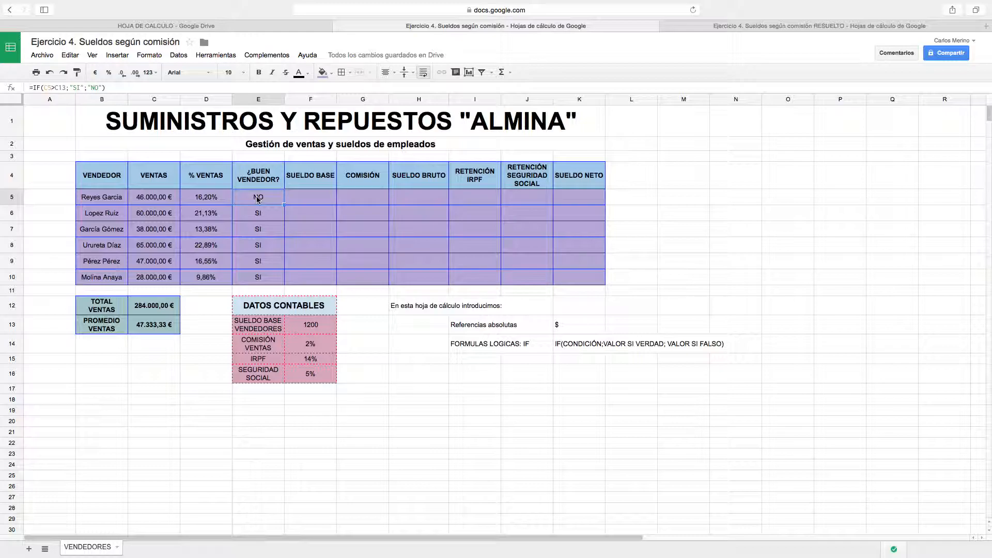
pyautogui.click(55, 88)
pyautogui.write('$C$')
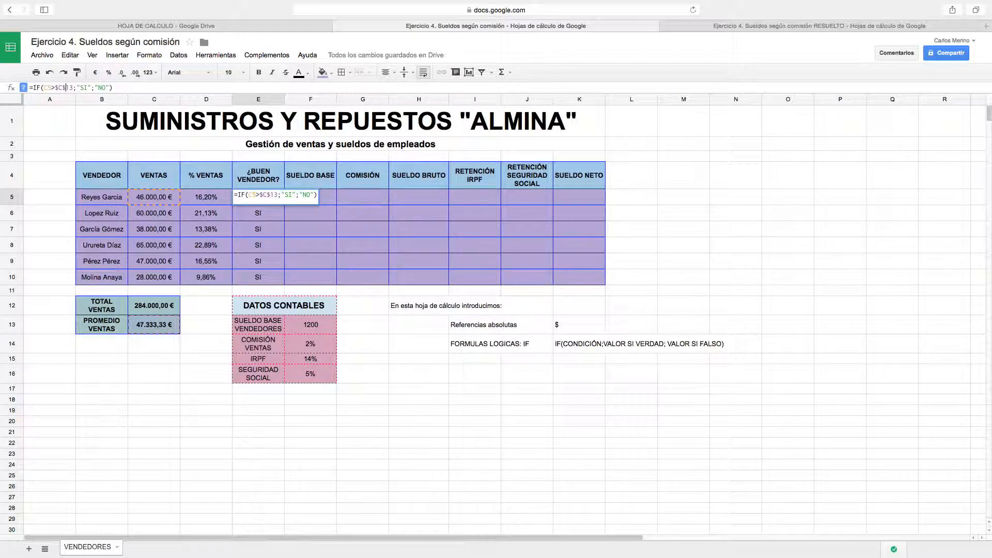
pyautogui.press('Return')
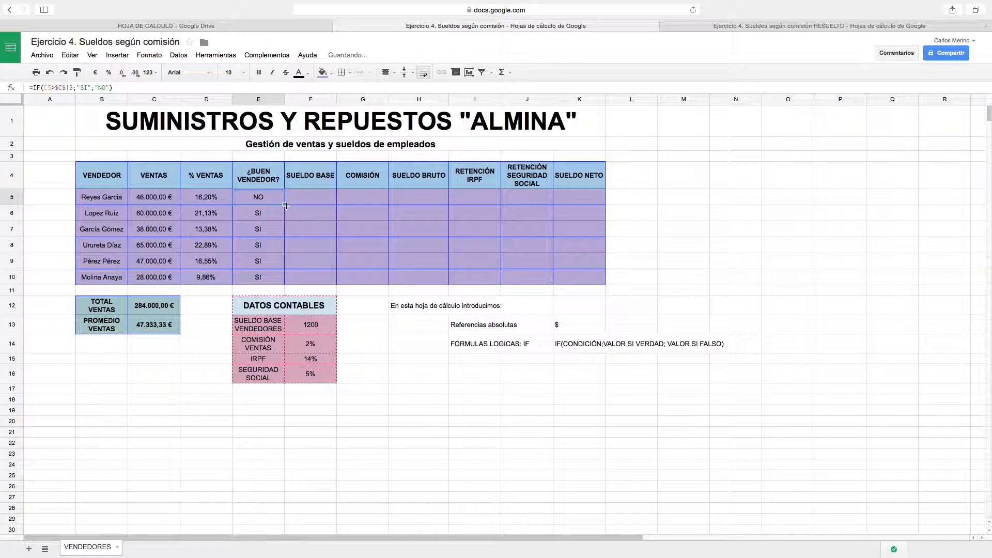
# Copy the corrected ¿BUEN VENDEDOR? formula from E5 down to E10 and check the references in the last rows
pyautogui.moveTo(283, 205); pyautogui.dragTo(281, 278)
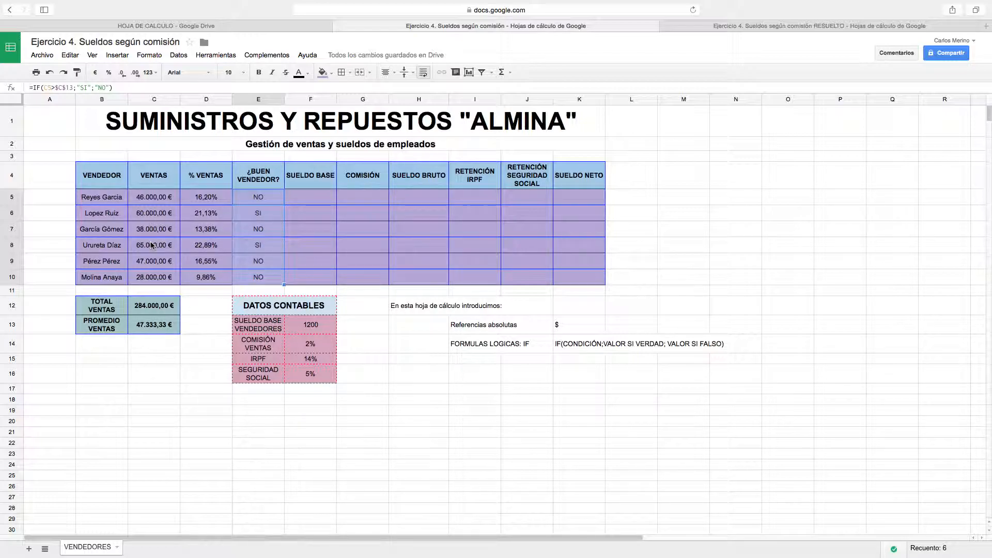
pyautogui.click(264, 261)
pyautogui.click(273, 282)
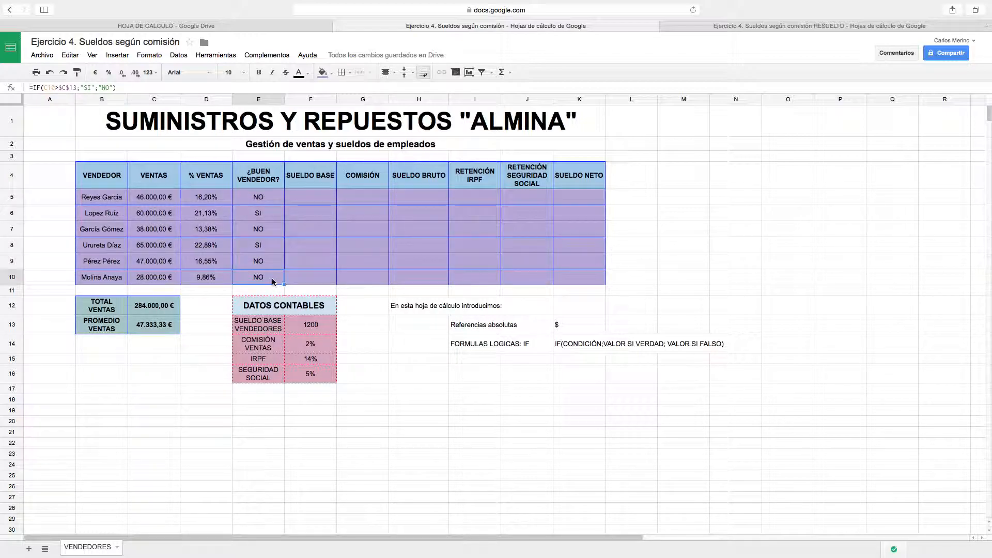
# Format the SUELDO BASE VENDEDORES amount in F13 as euro currency
pyautogui.click(298, 197)
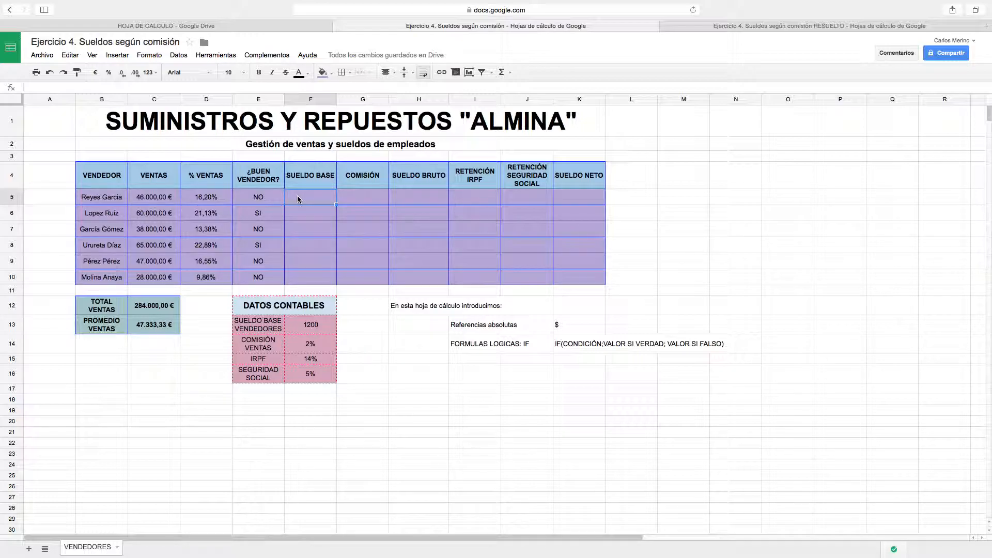
pyautogui.click(319, 329)
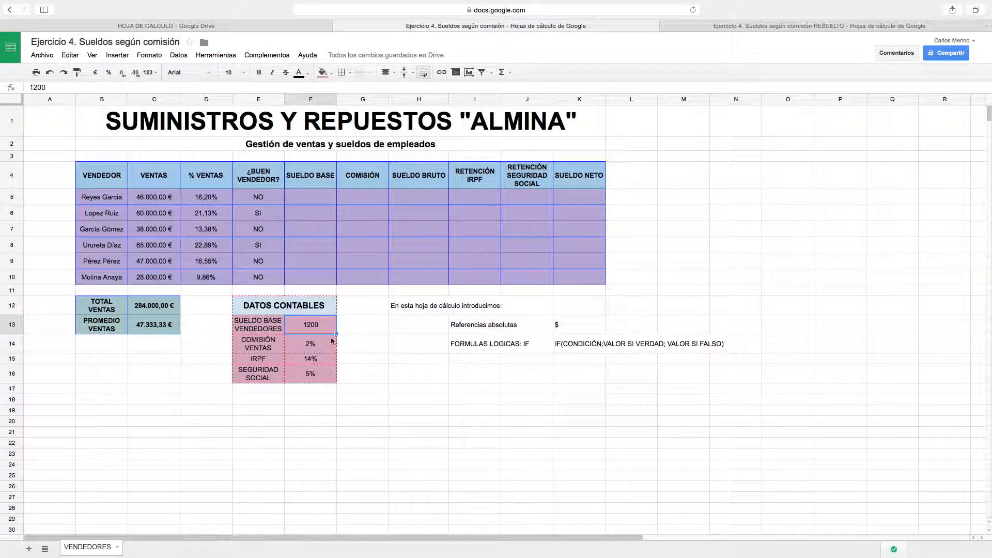
pyautogui.click(95, 76)
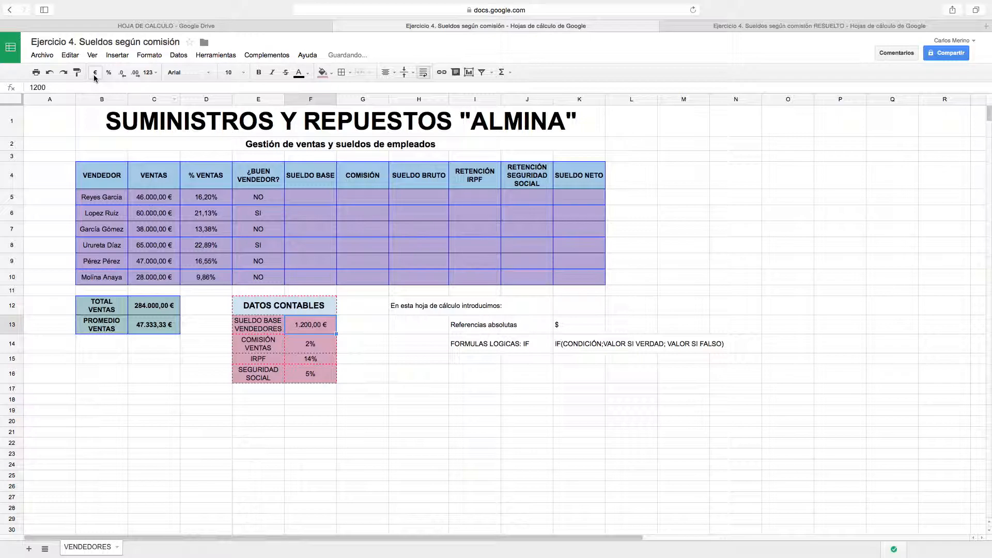
# Enter =F13 in F5 to bring the base salary into the first seller's SUELDO BASE
pyautogui.click(296, 200)
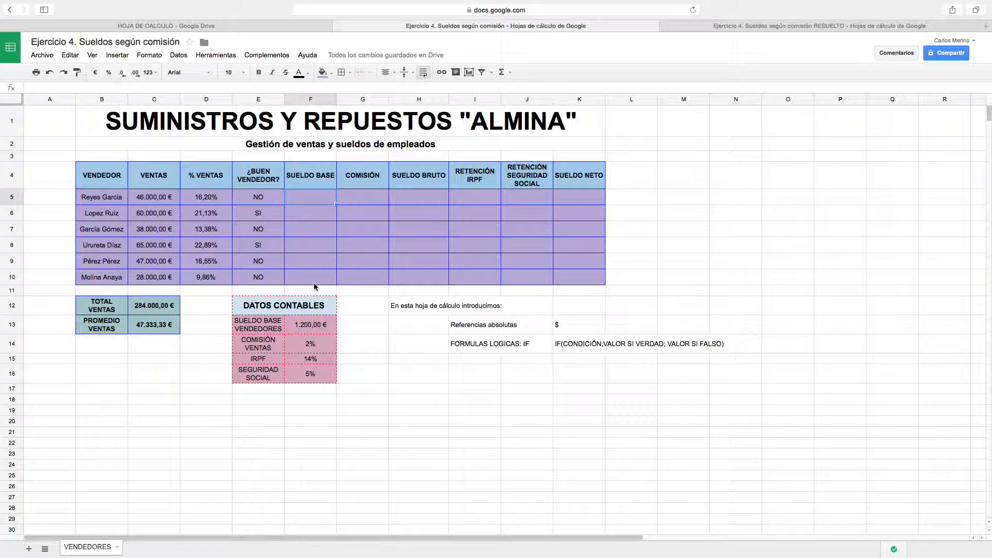
pyautogui.write('=')
pyautogui.click(312, 326)
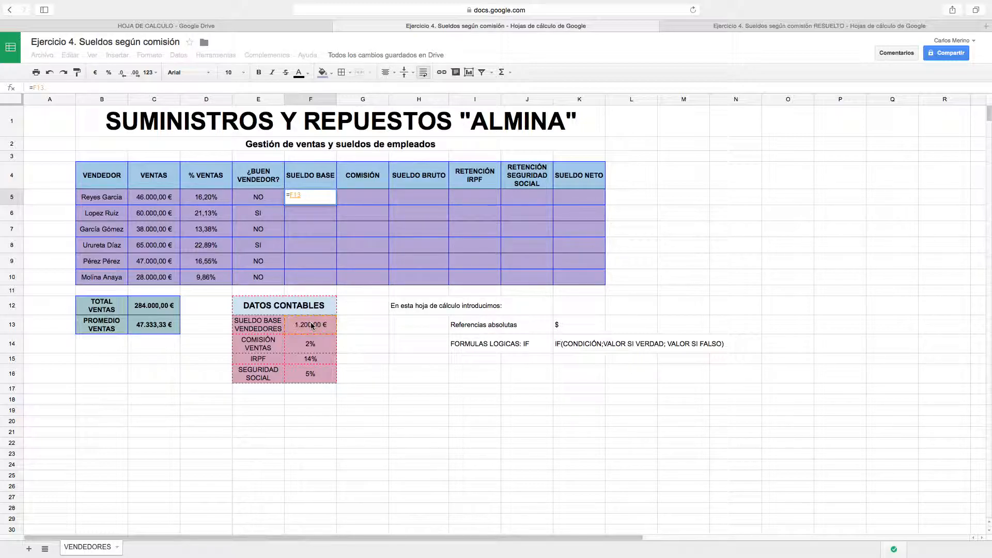
pyautogui.press('Return')
pyautogui.click(316, 199)
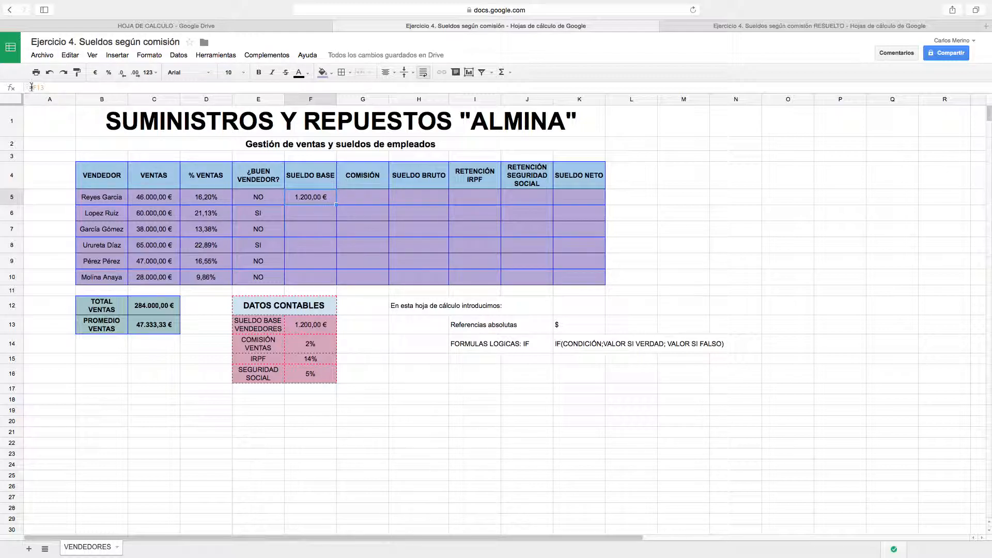
# Try to fill the SUELDO BASE column down to F10 with the relative =F13 formula from F5
pyautogui.moveTo(336, 205); pyautogui.dragTo(333, 229)
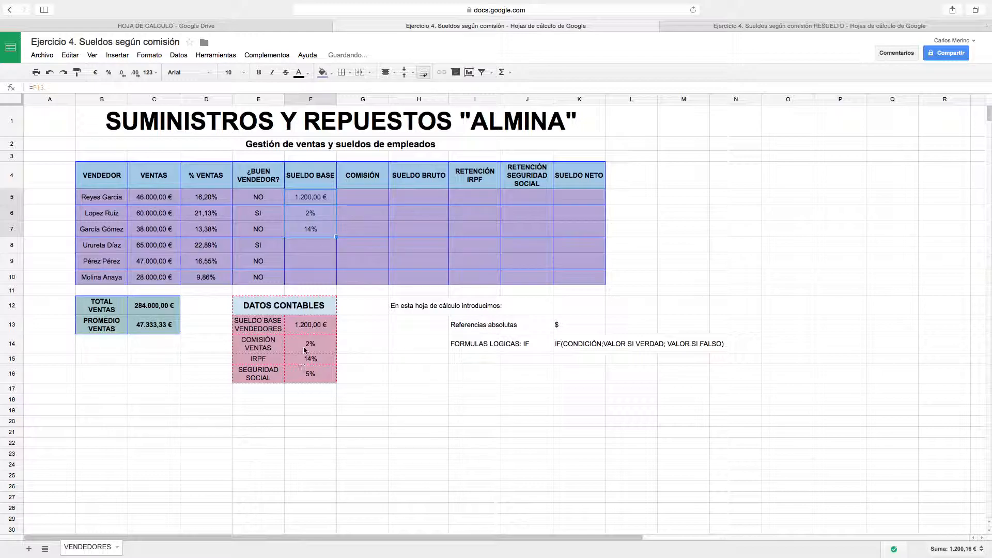
pyautogui.click(321, 201)
pyautogui.moveTo(338, 205); pyautogui.dragTo(315, 269)
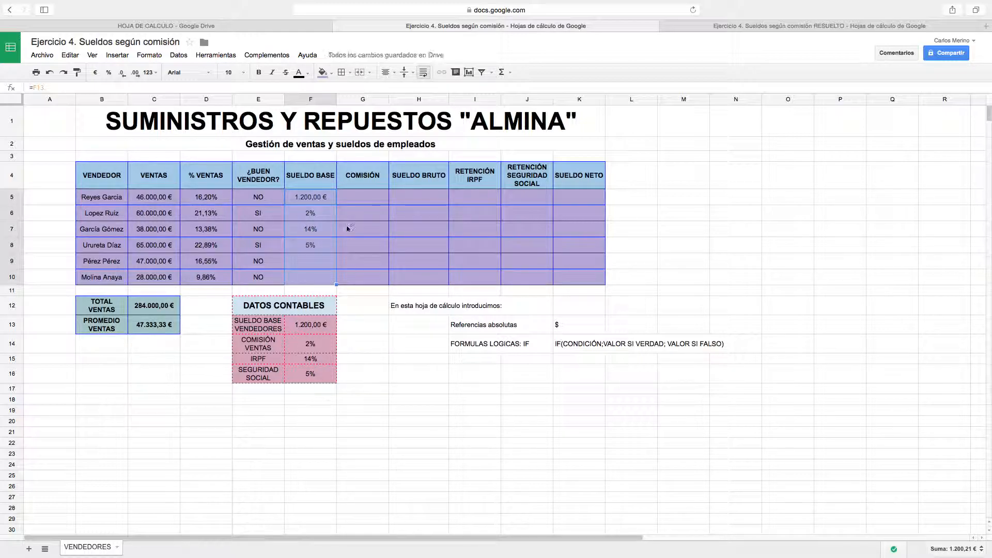
# Change the F5 formula to the absolute reference =$F$13 and copy it down to F10
pyautogui.click(300, 198)
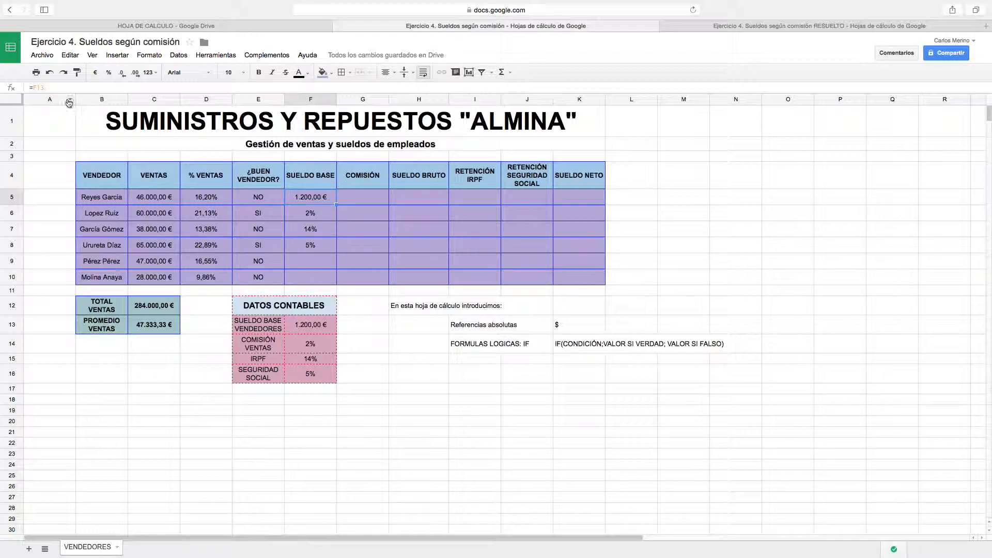
pyautogui.click(31, 87)
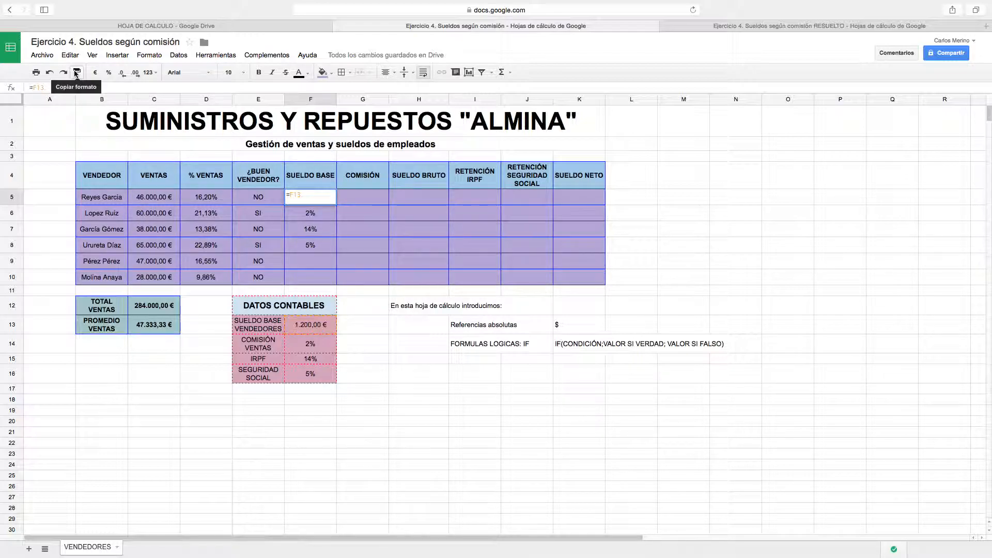
pyautogui.write('$F$')
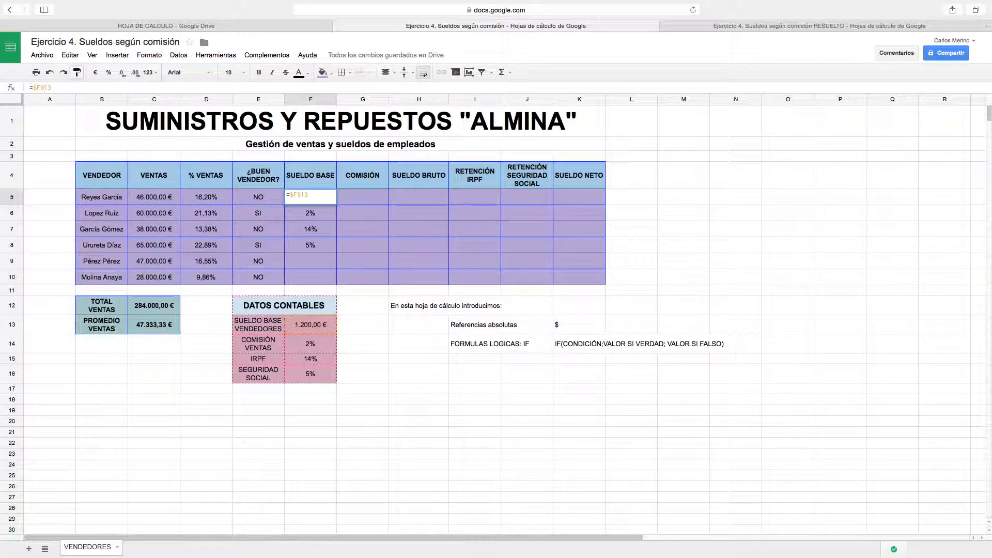
pyautogui.press('Return')
pyautogui.click(331, 201)
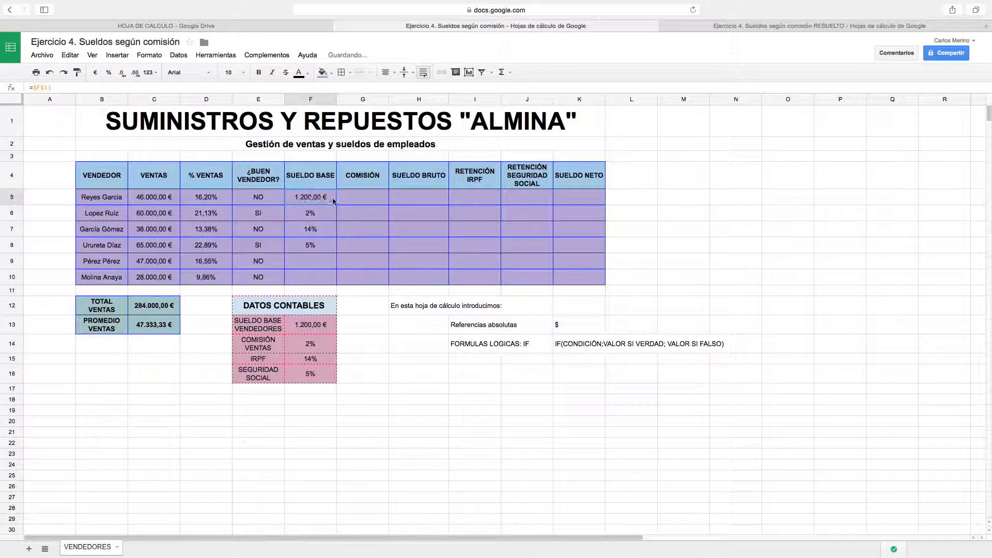
pyautogui.moveTo(336, 204); pyautogui.dragTo(334, 278)
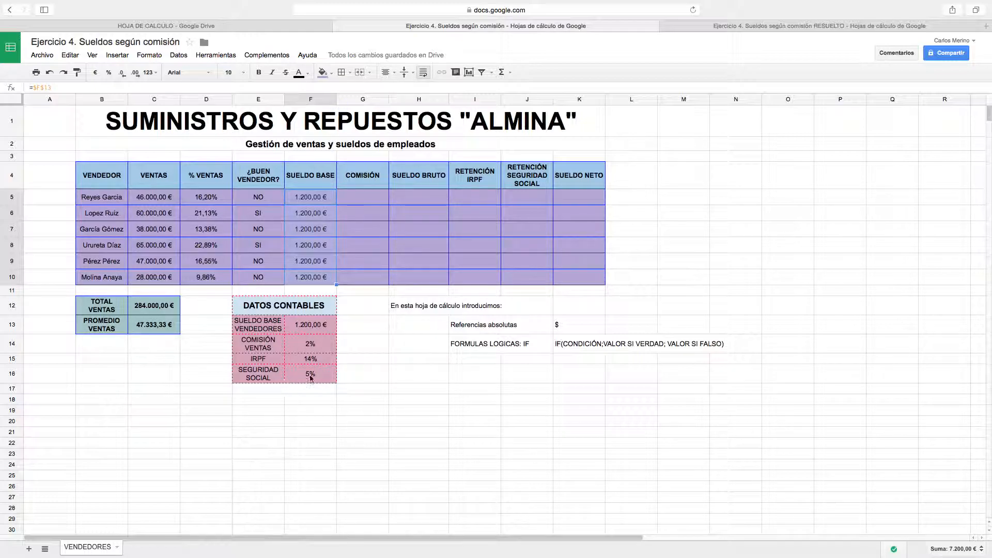
# Enter =C5*F14 in G5 to calculate the first seller's COMISIÓN from the sales and the commission rate
pyautogui.click(319, 349)
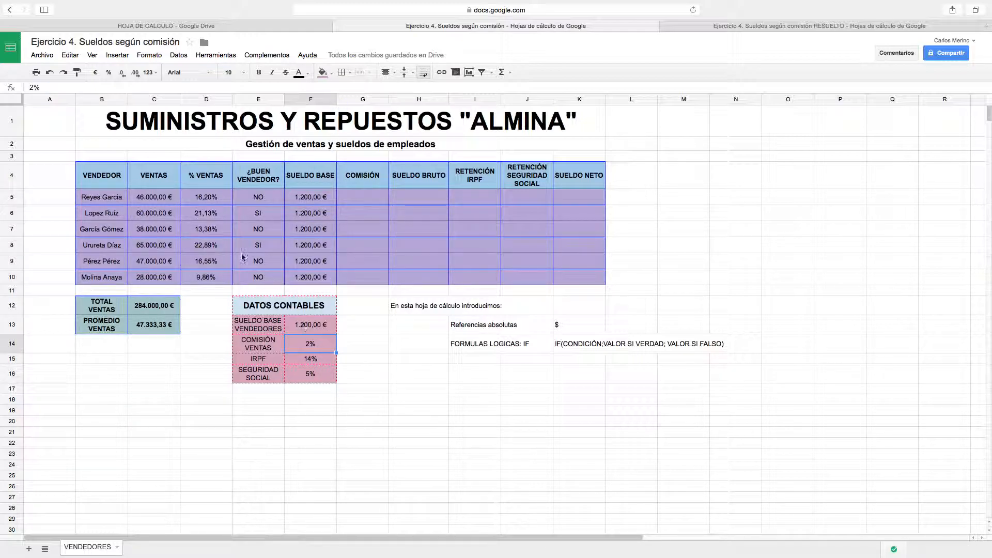
pyautogui.click(154, 197)
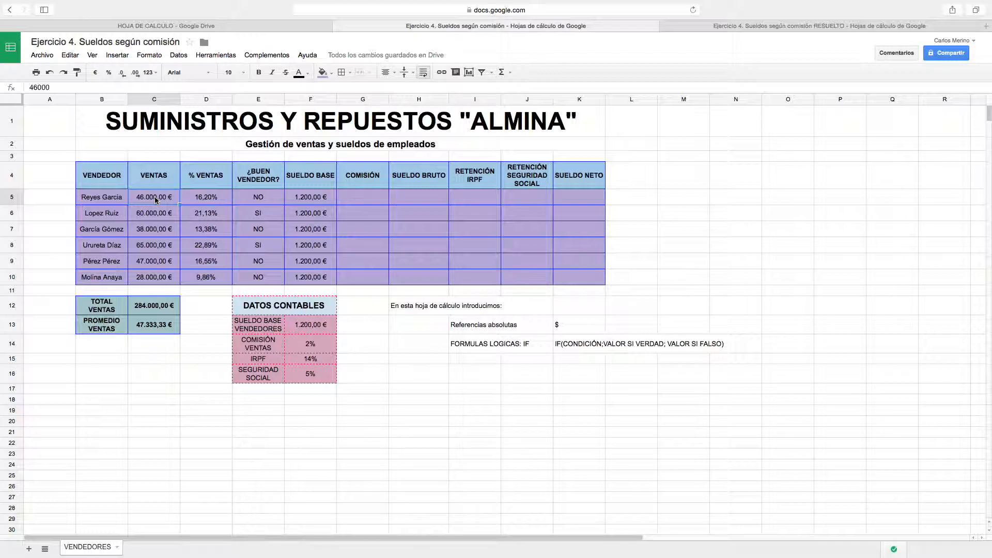
pyautogui.click(356, 201)
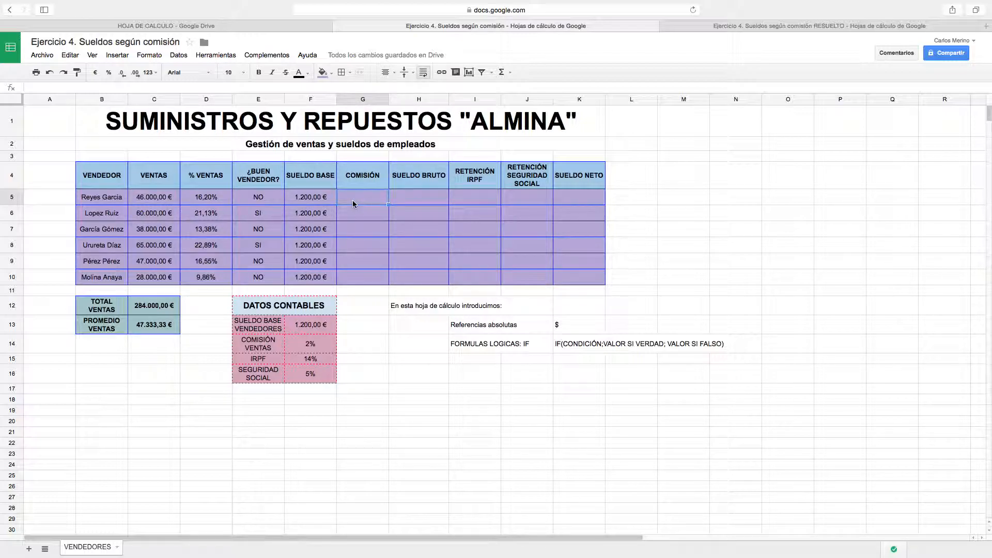
pyautogui.write('=')
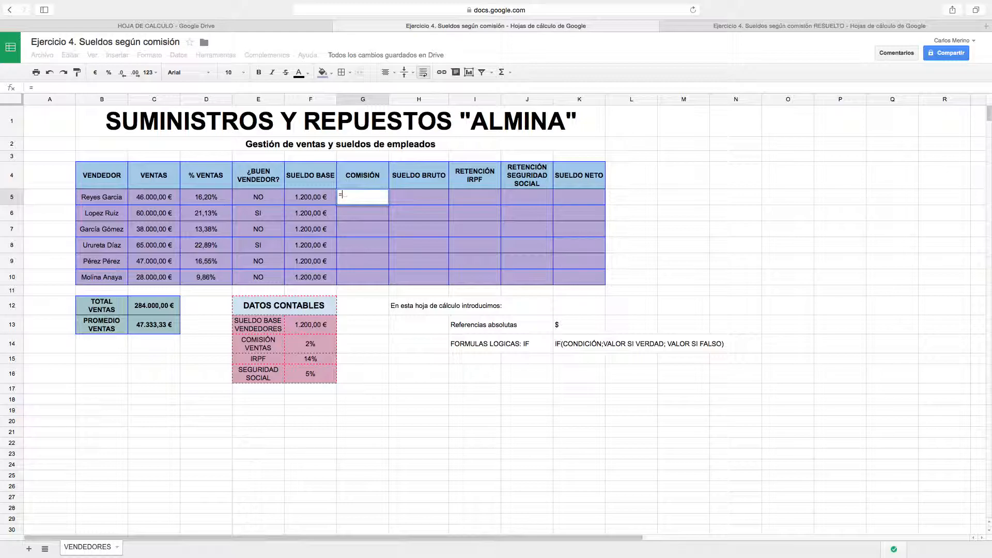
pyautogui.click(149, 202)
pyautogui.write('*')
pyautogui.click(324, 345)
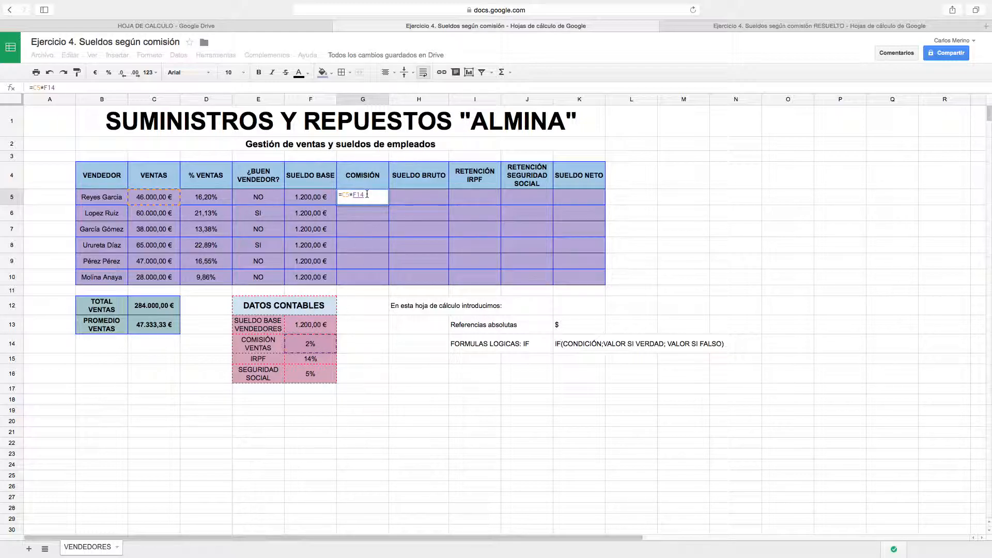
pyautogui.press('Return')
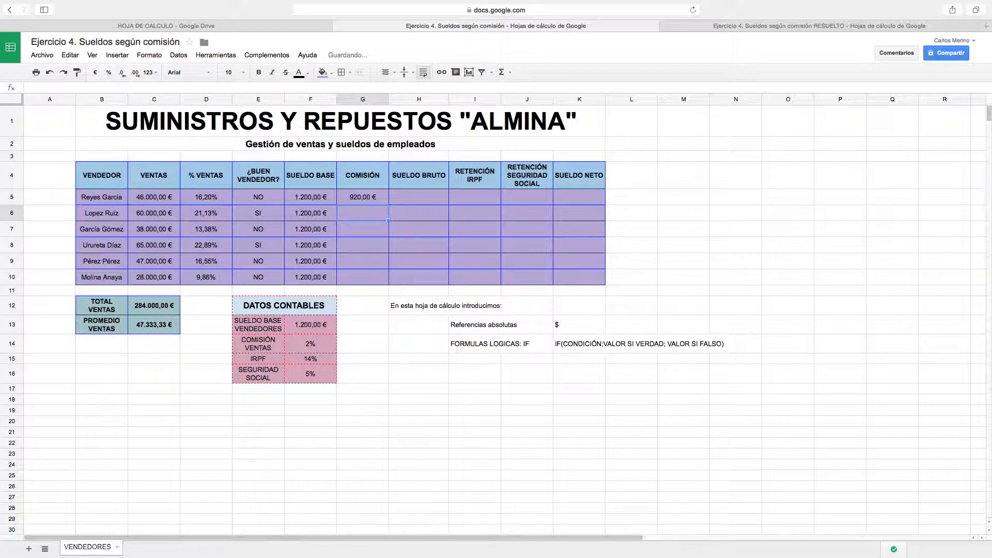
# Try to fill the COMISIÓN column down to G10 with the relative =C5*F14 formula from G5
pyautogui.click(358, 196)
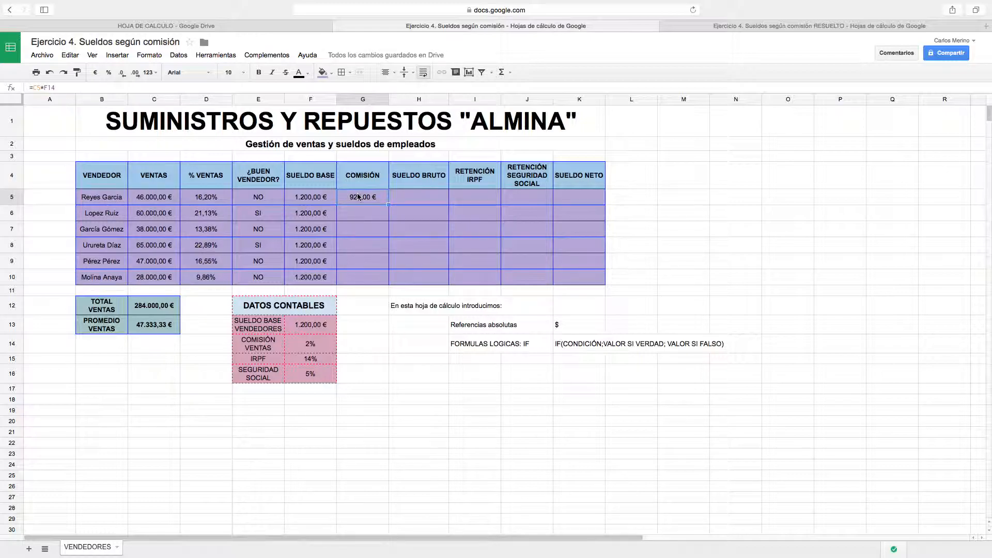
pyautogui.moveTo(389, 206); pyautogui.dragTo(385, 277)
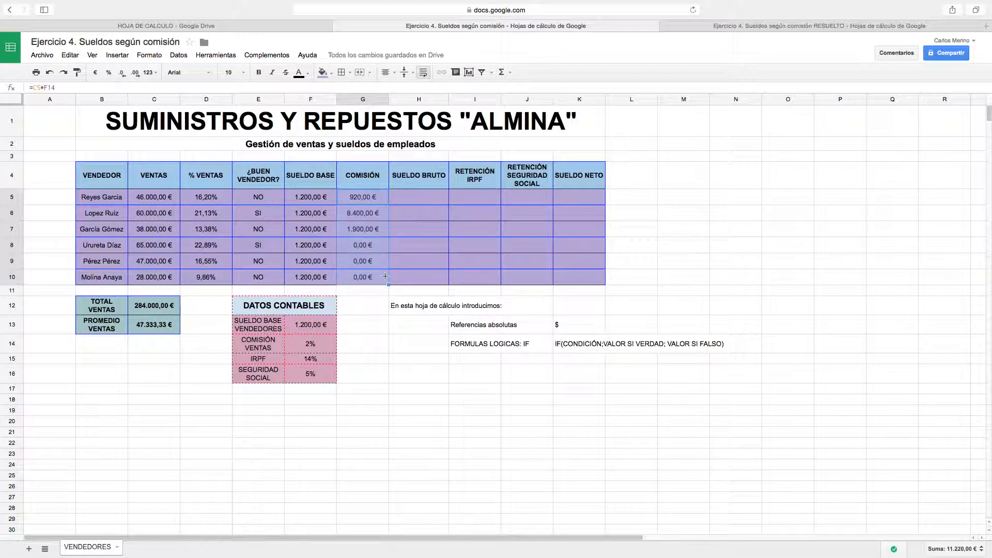
pyautogui.click(320, 349)
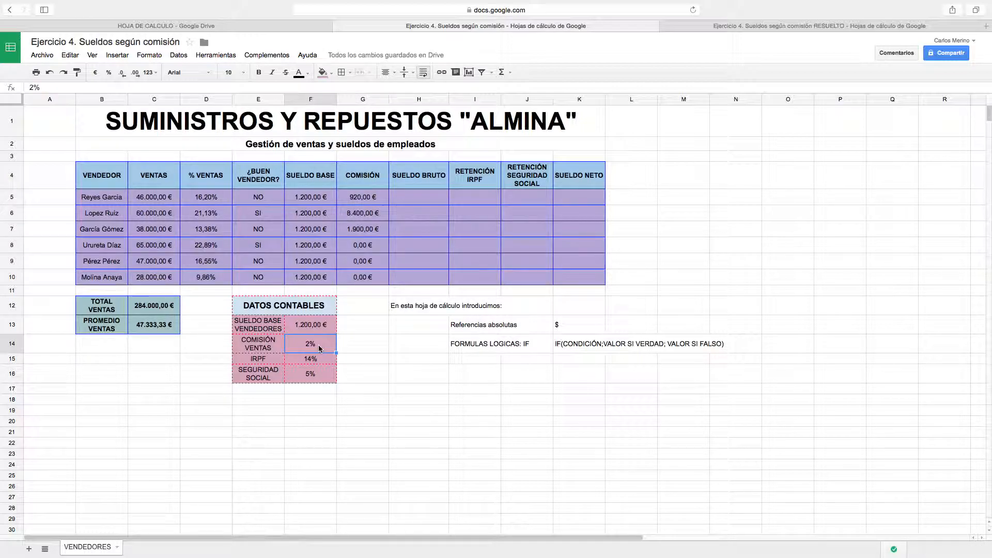
# Make the commission rate reference absolute in G5 so the formula reads =C5*$F$14
pyautogui.click(354, 203)
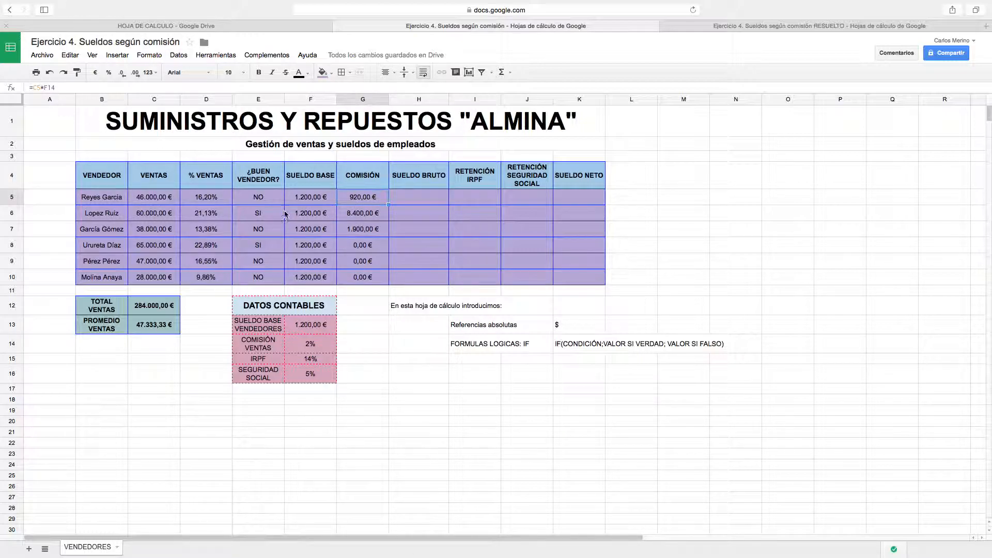
pyautogui.click(44, 87)
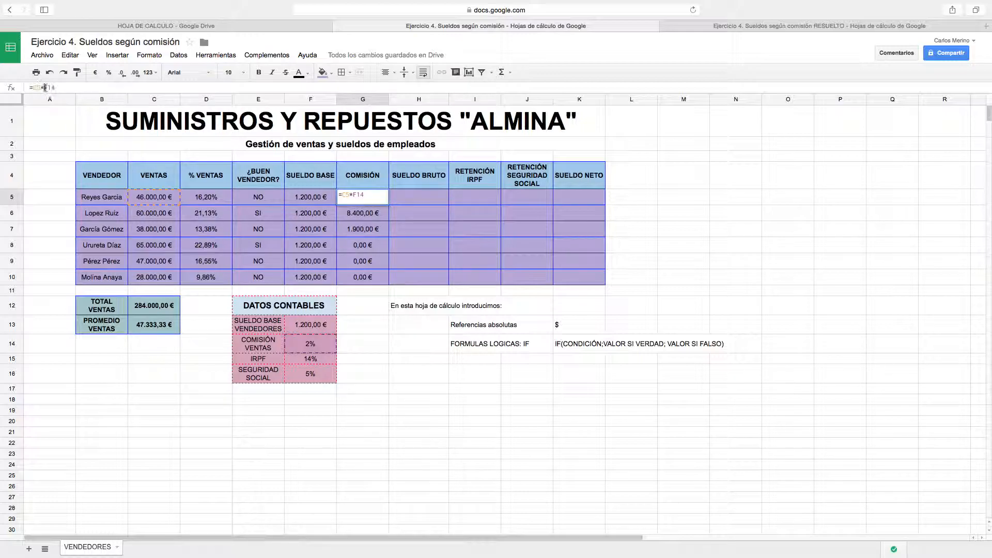
pyautogui.write('$')
pyautogui.press('Right')
pyautogui.write('$')
pyautogui.press('Return')
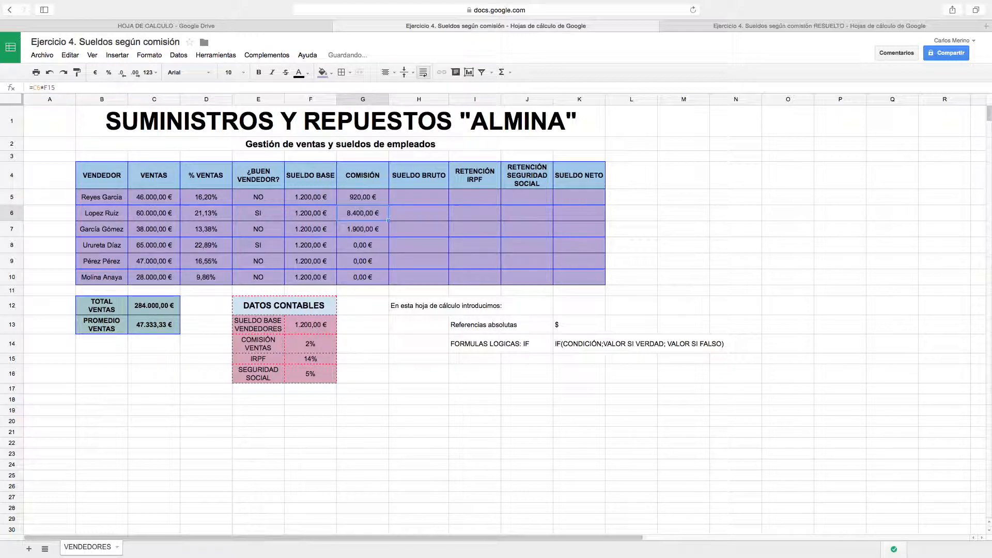
# Copy the corrected COMISIÓN formula from G5 down to G10 and check the second seller's sales and commission in row 6
pyautogui.click(382, 202)
pyautogui.moveTo(388, 204); pyautogui.dragTo(386, 278)
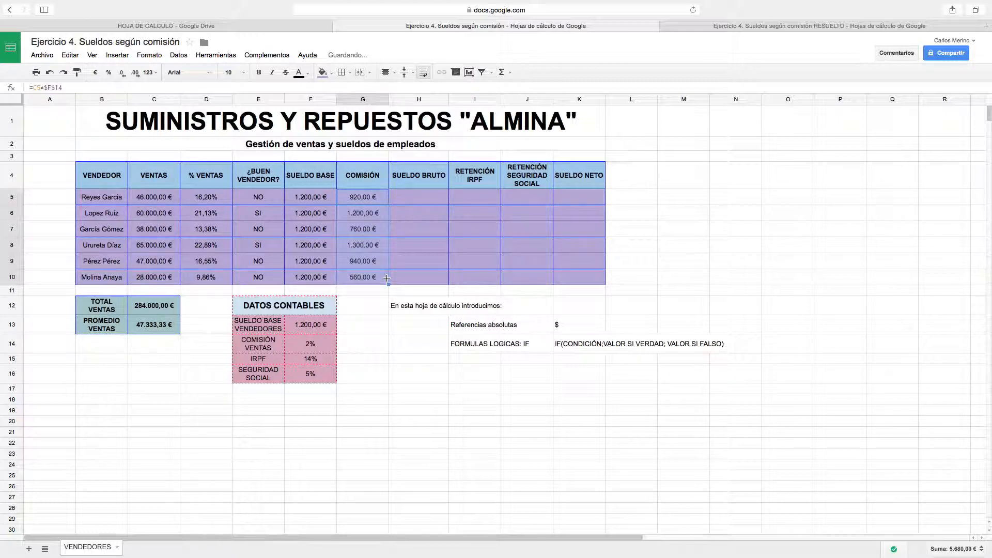
pyautogui.click(155, 215)
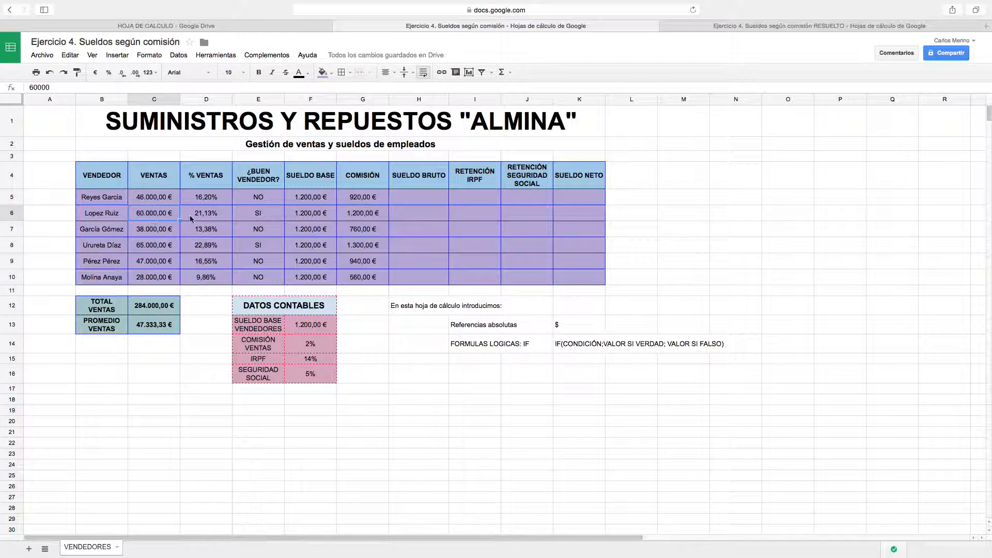
pyautogui.click(192, 217)
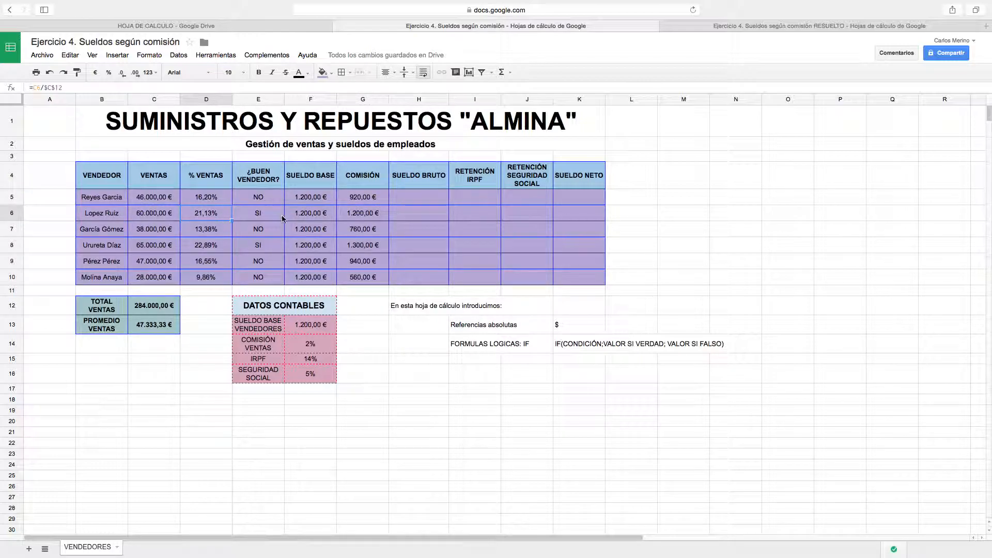
pyautogui.click(371, 215)
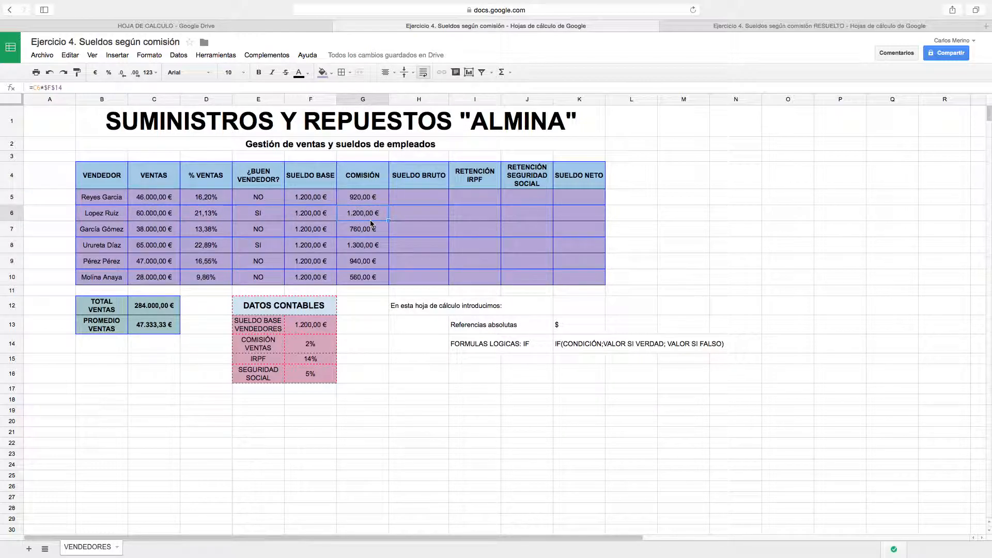
pyautogui.click(151, 216)
pyautogui.write('6')
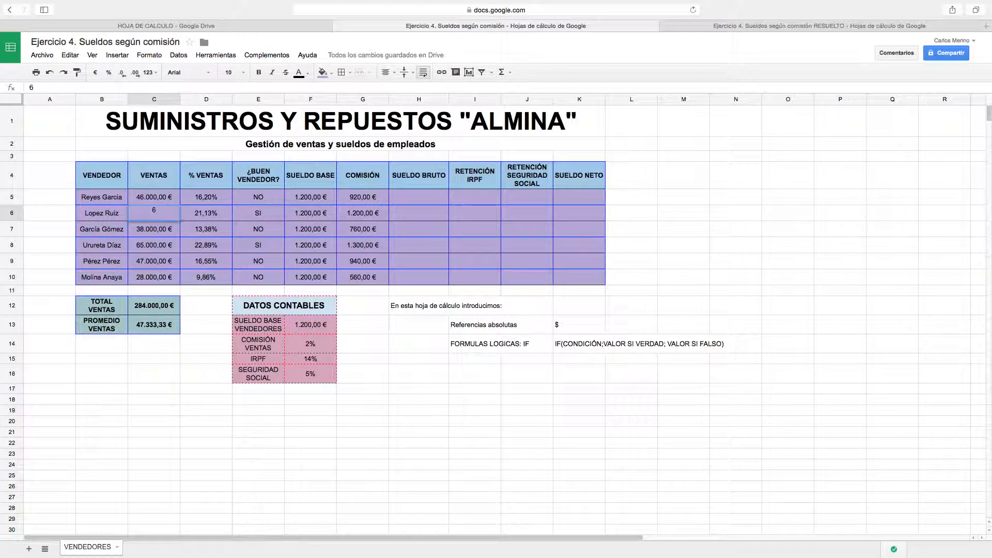
pyautogui.press('Return')
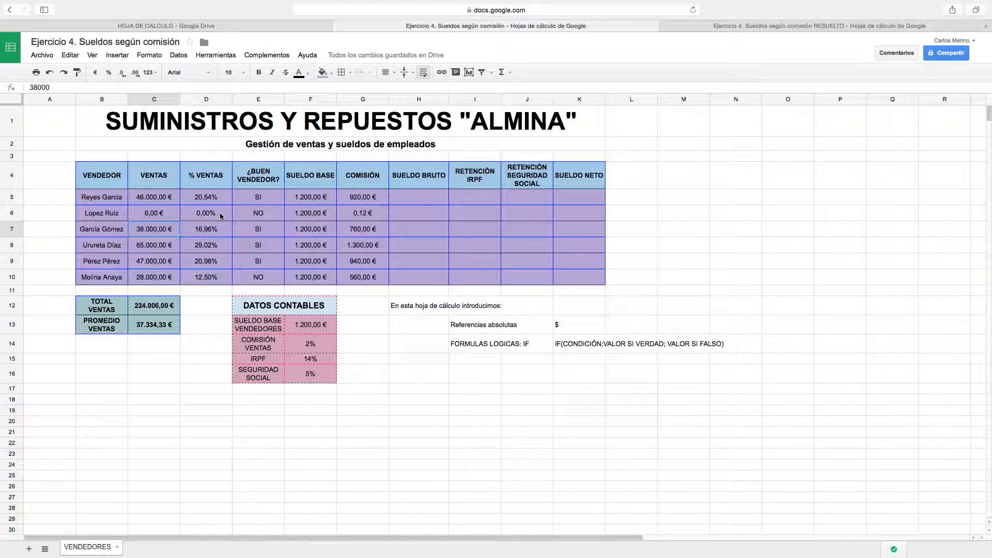
pyautogui.hotkey('ctrl', 'z')
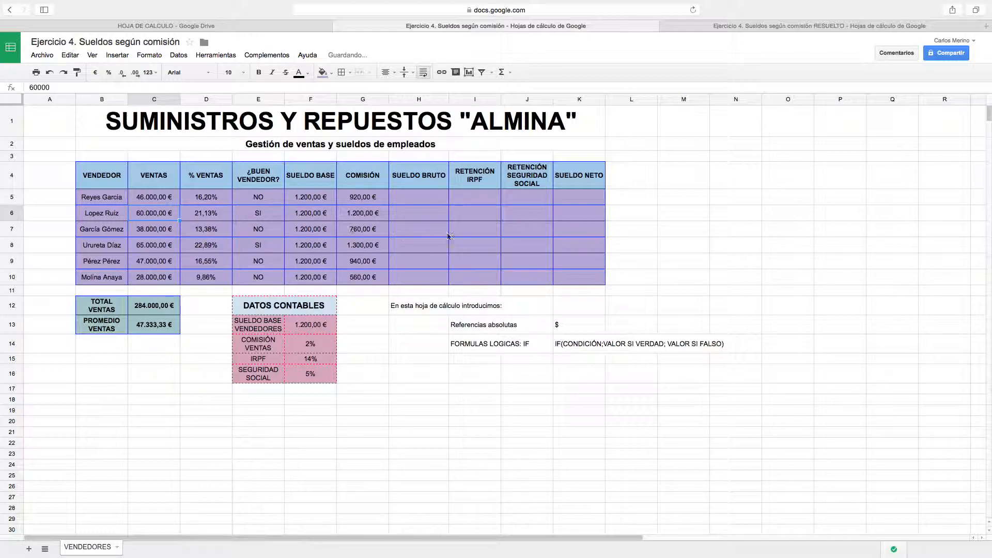
# Calculate SUELDO BRUTO with =F5+G5 in H5 and copy the formula down to H10 for all sellers
pyautogui.click(423, 200)
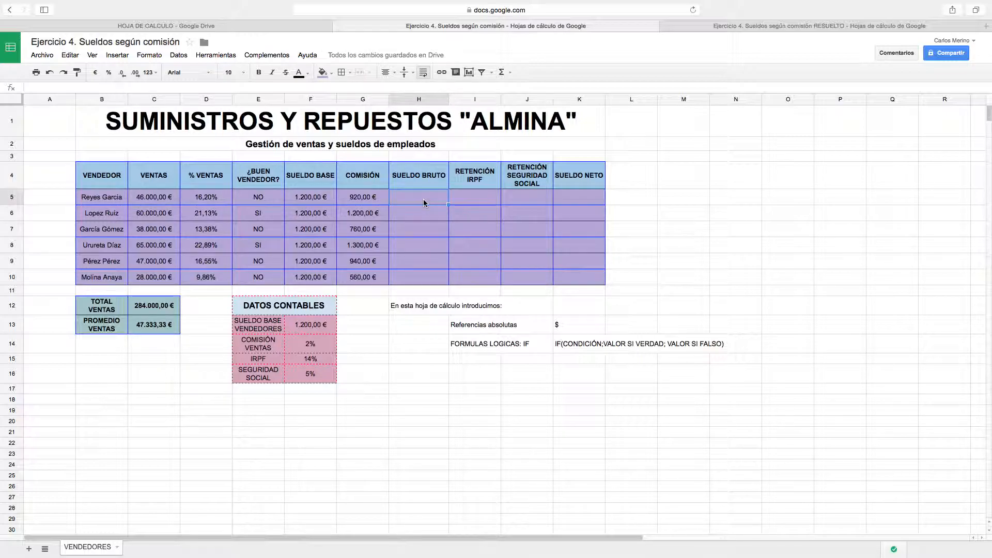
pyautogui.write('=')
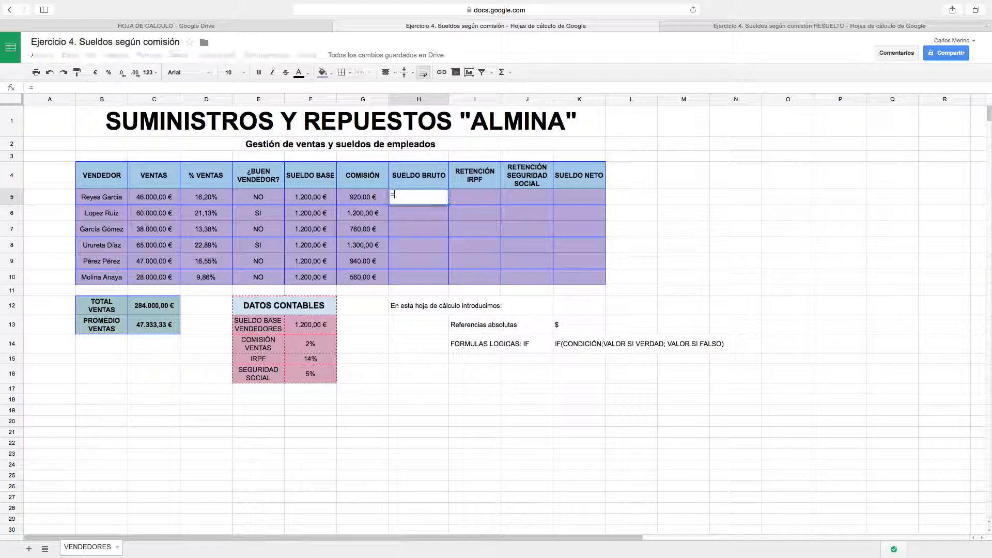
pyautogui.click(317, 200)
pyautogui.write('+')
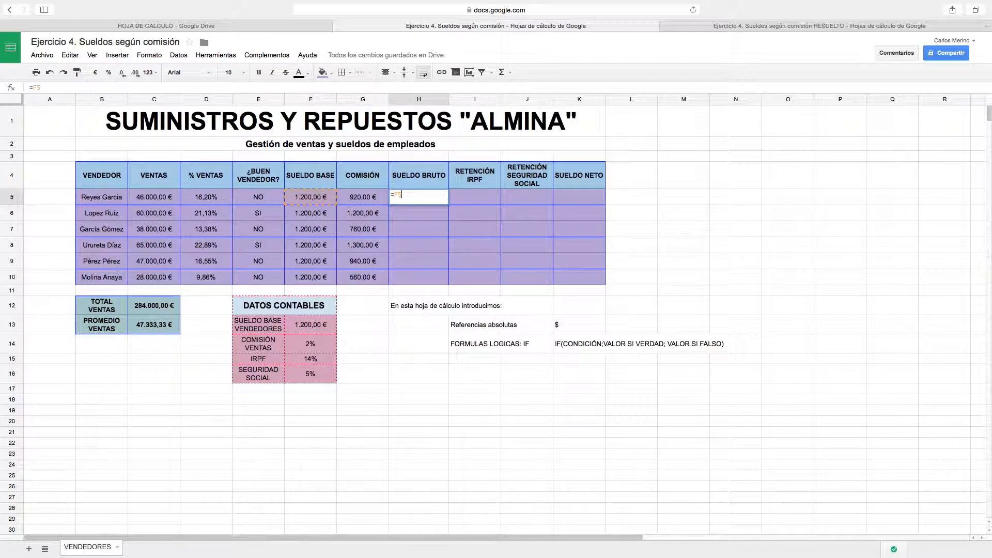
pyautogui.click(367, 195)
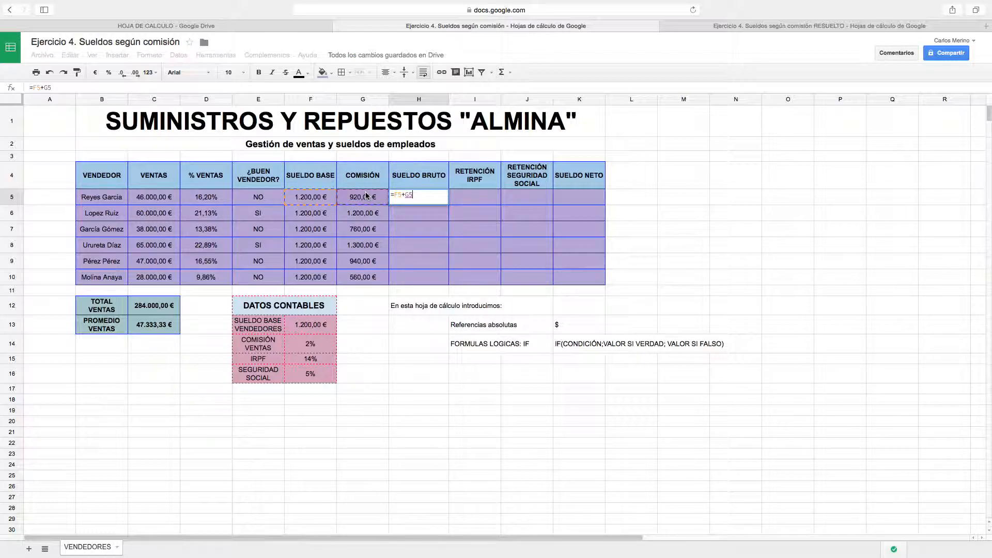
pyautogui.press('Return')
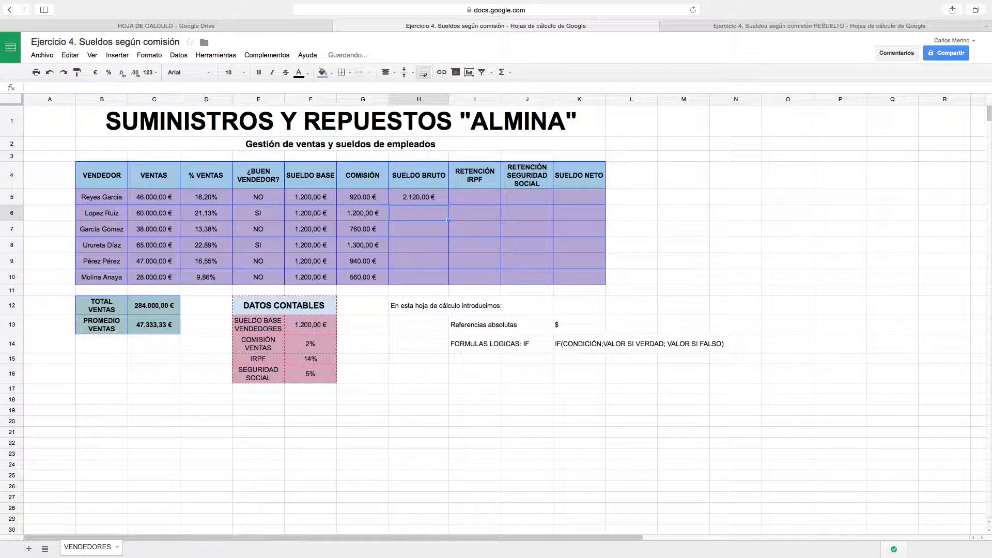
pyautogui.click(410, 200)
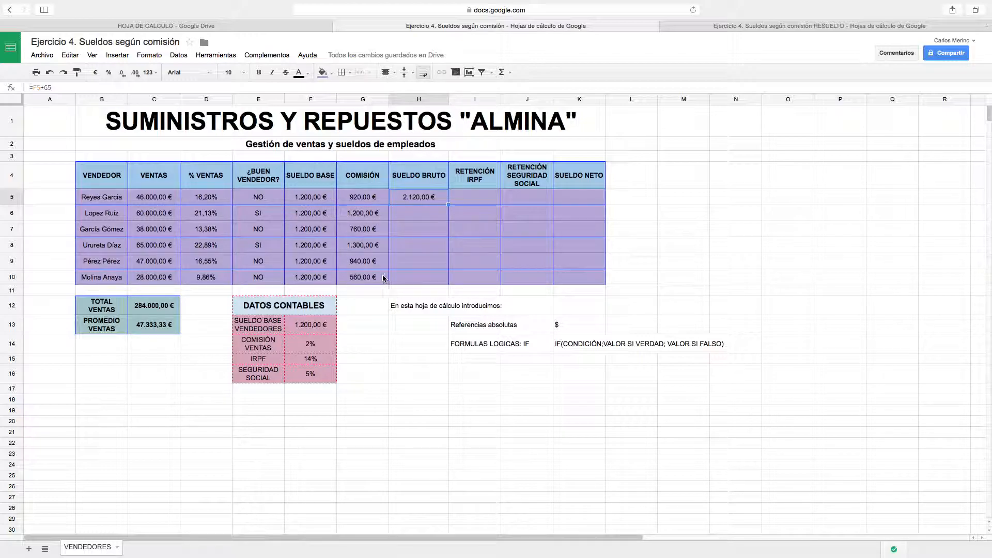
pyautogui.moveTo(449, 204); pyautogui.dragTo(445, 278)
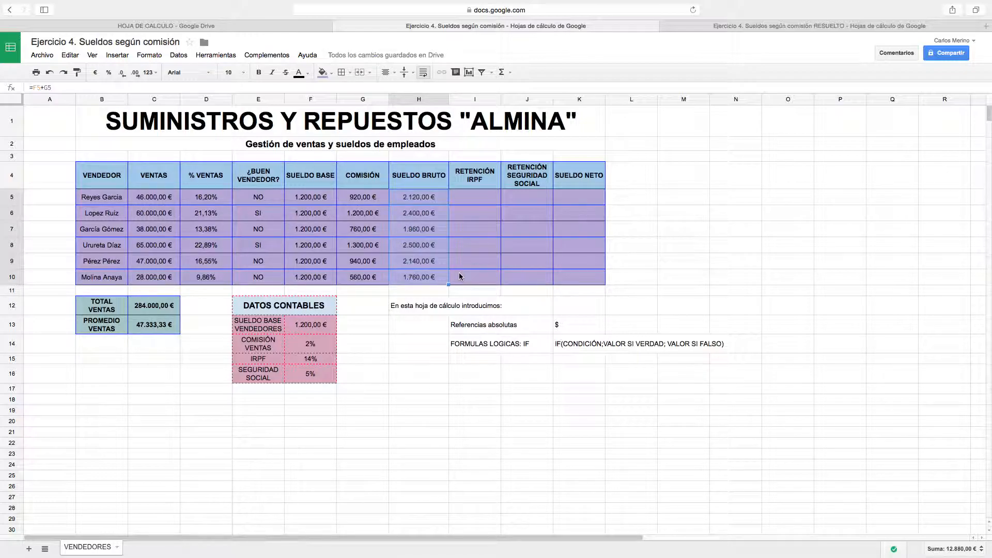
# Enter =H5*$F$15 in I5 to calculate the first seller's RETENCIÓN IRPF with an absolute reference to the IRPF rate
pyautogui.click(460, 200)
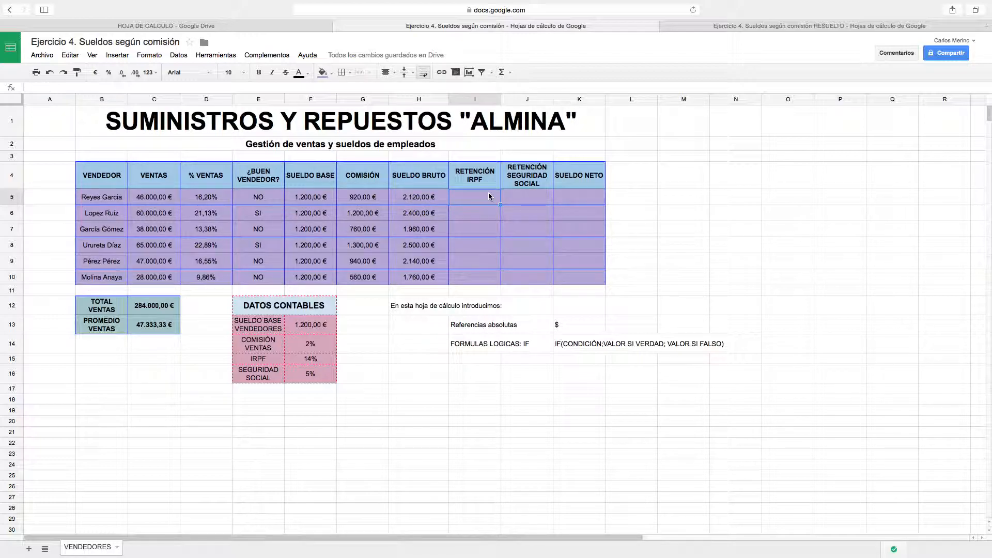
pyautogui.write('=')
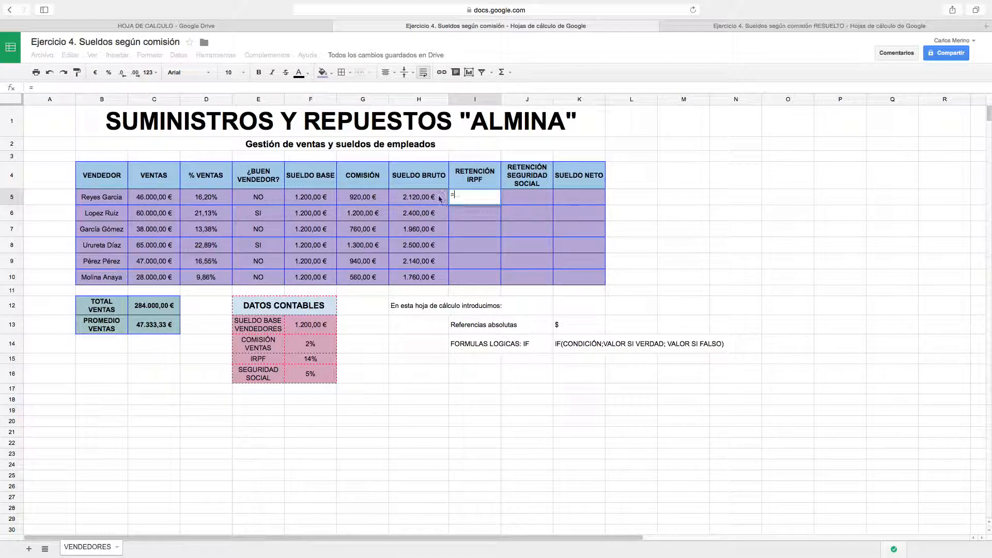
pyautogui.click(401, 198)
pyautogui.write('*')
pyautogui.click(325, 363)
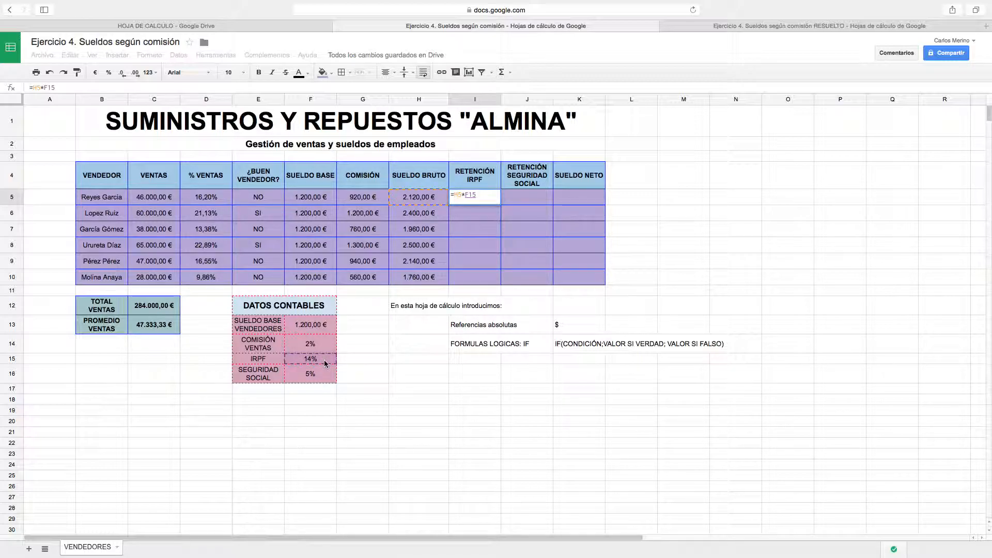
pyautogui.click(466, 195)
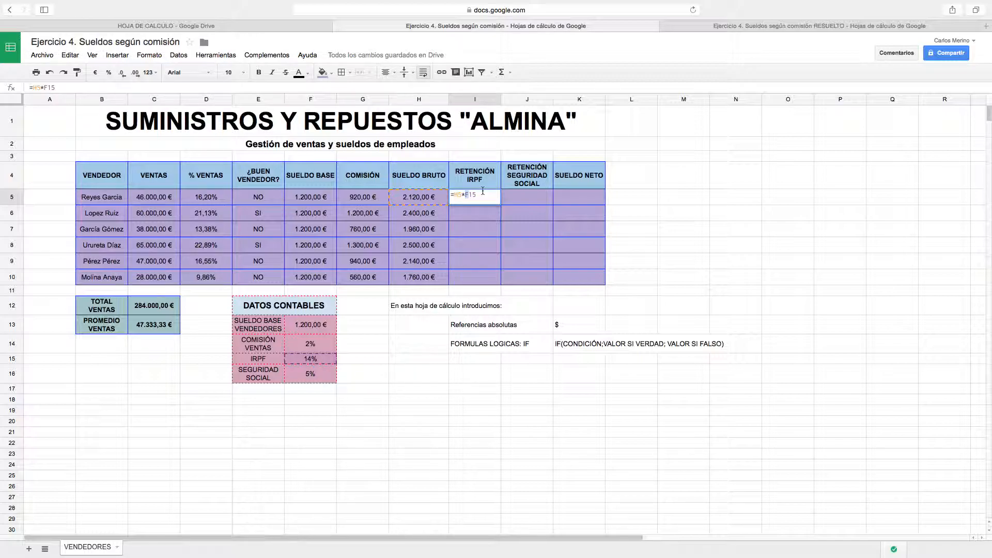
pyautogui.write('$')
pyautogui.press('Right')
pyautogui.write('$')
pyautogui.press('Return')
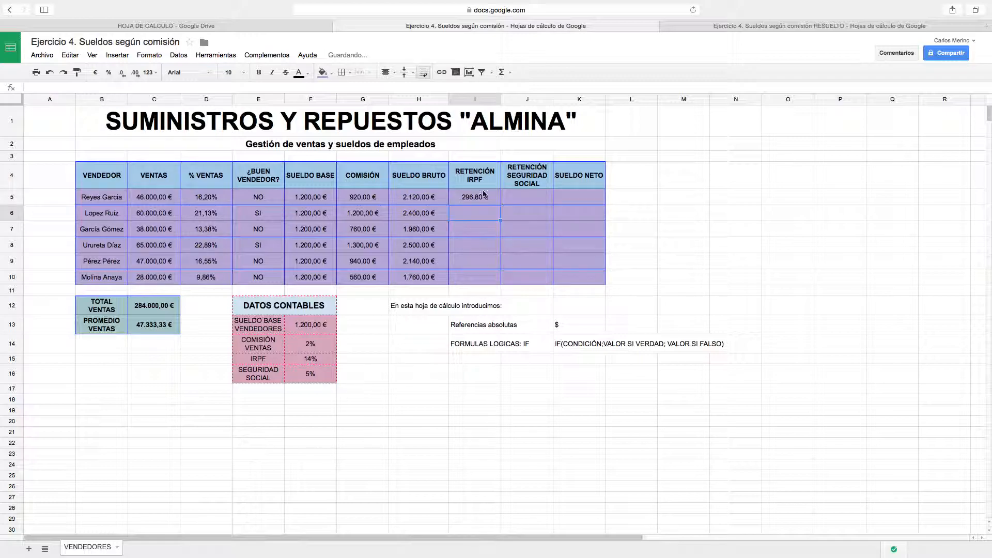
# Copy the RETENCIÓN IRPF formula from I5 down to I10 and check the formulas in the column's cells
pyautogui.click(500, 200)
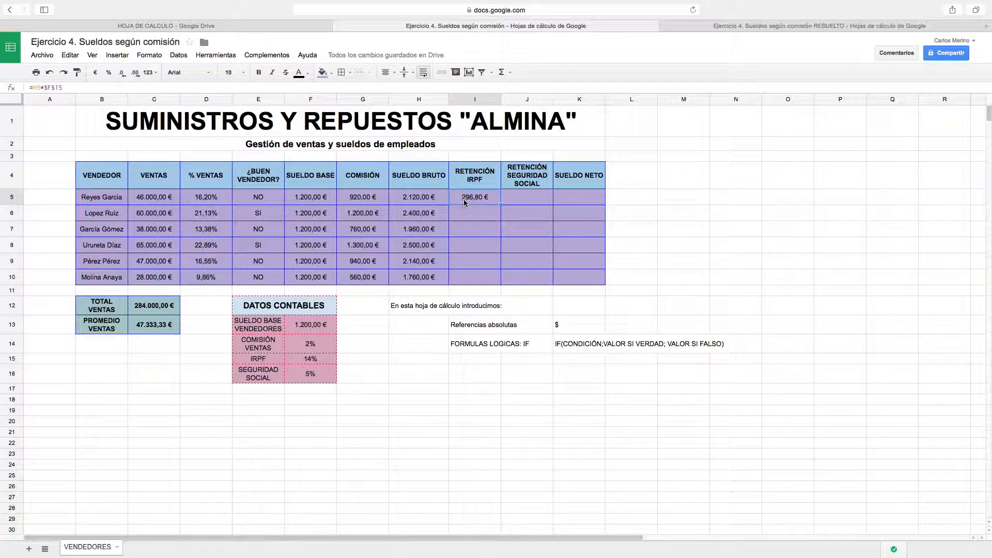
pyautogui.moveTo(500, 205); pyautogui.dragTo(498, 277)
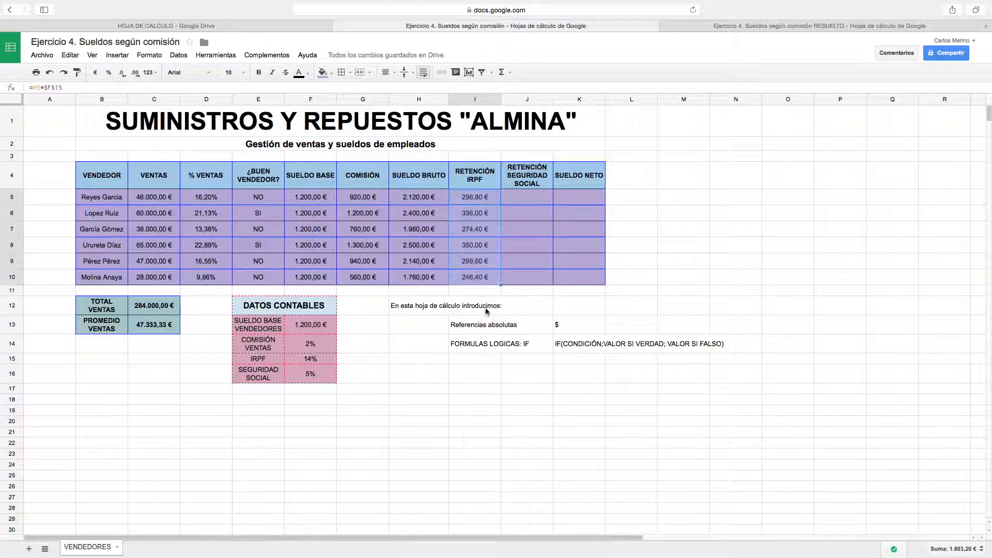
pyautogui.click(475, 263)
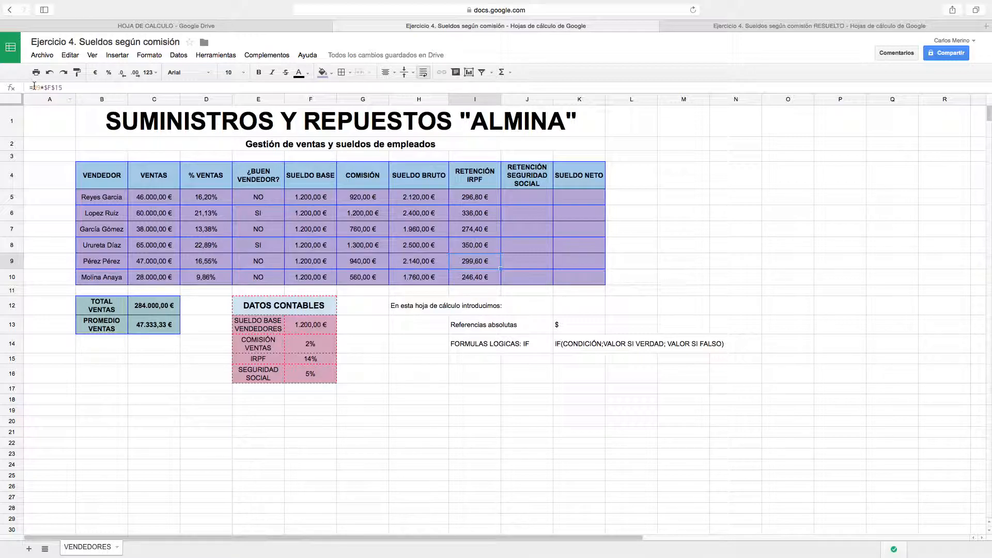
pyautogui.click(467, 277)
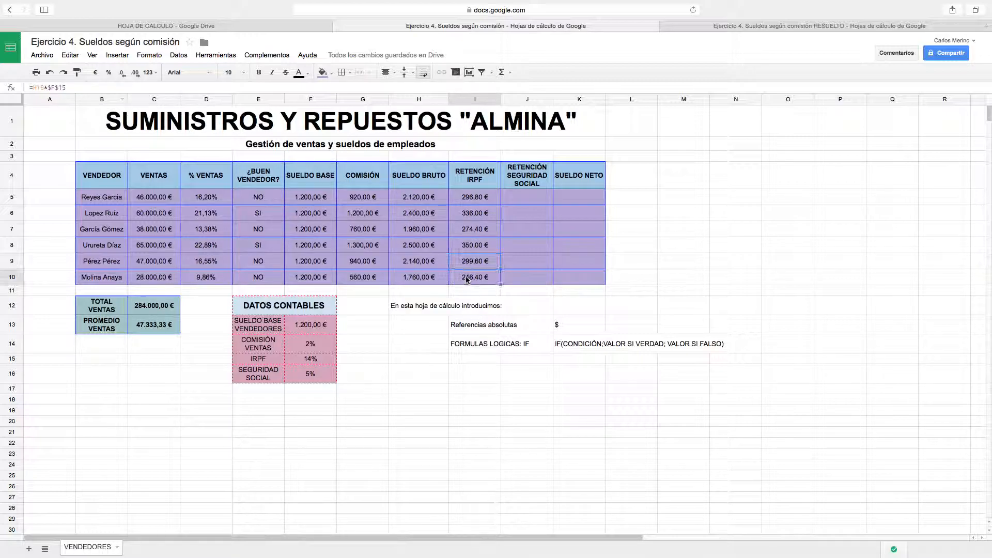
pyautogui.click(469, 249)
pyautogui.click(470, 230)
pyautogui.click(473, 213)
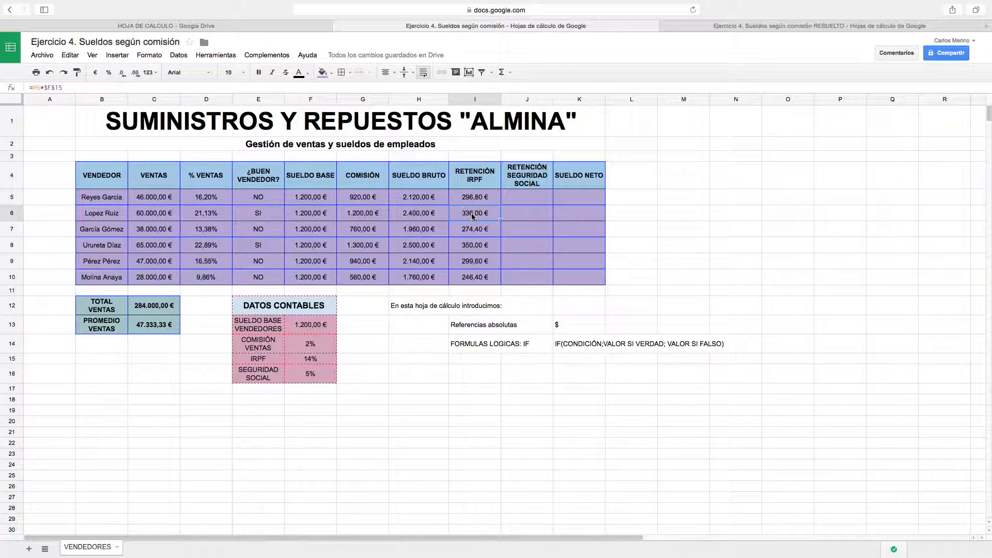
pyautogui.click(477, 199)
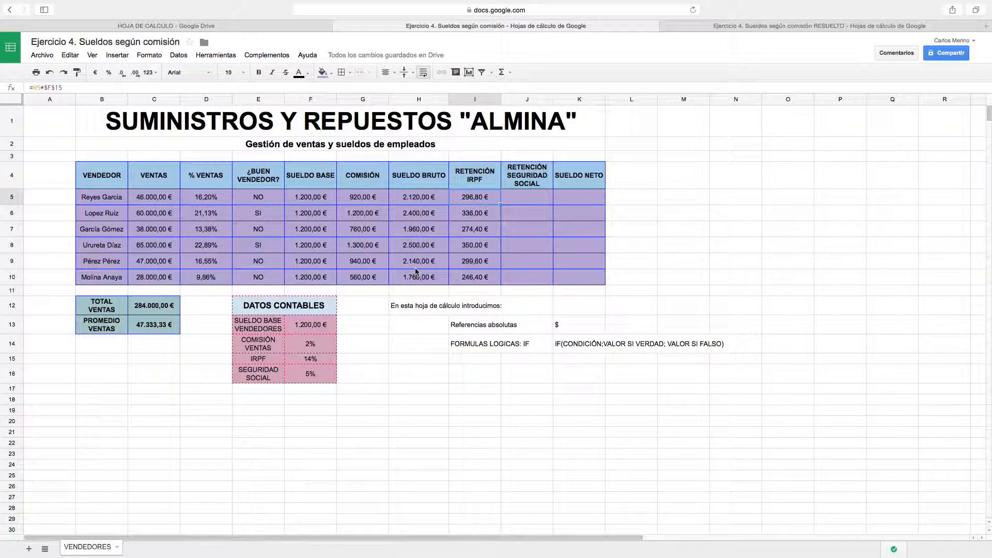
# Enter =H5*F16 in J5 to calculate the first seller's RETENCIÓN SEGURIDAD SOCIAL from the gross salary and the Seguridad Social rate
pyautogui.click(302, 379)
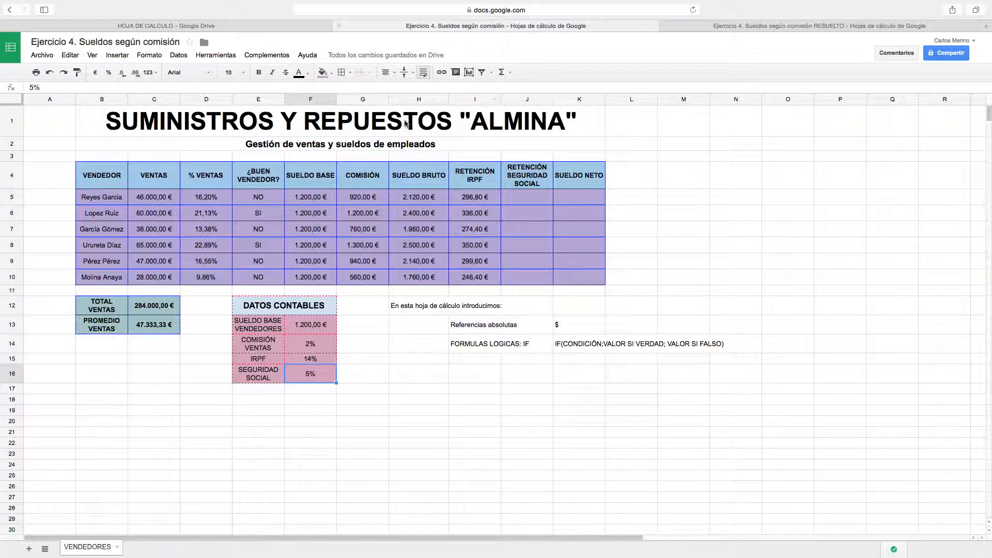
pyautogui.click(526, 198)
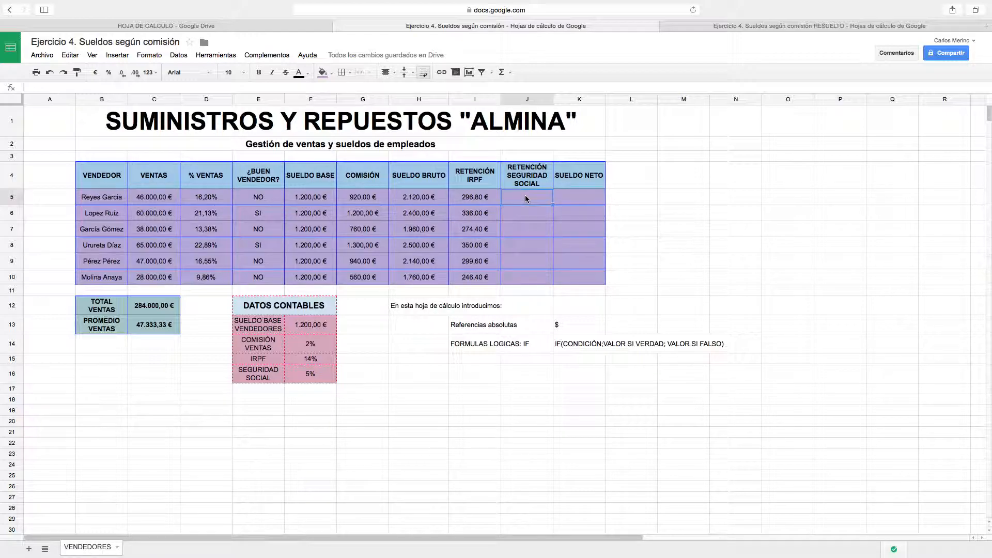
pyautogui.write('=')
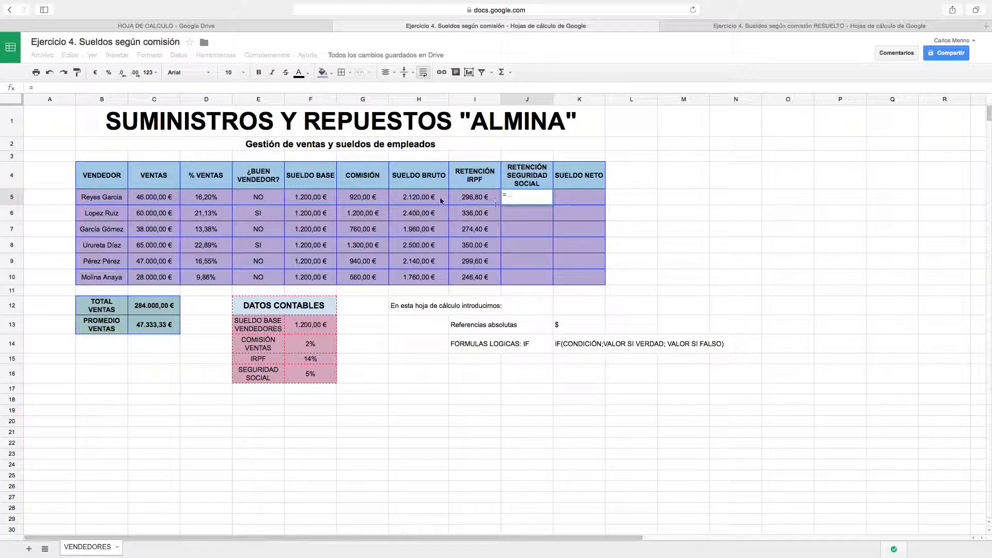
pyautogui.click(408, 199)
pyautogui.write('*')
pyautogui.click(304, 377)
pyautogui.press('Return')
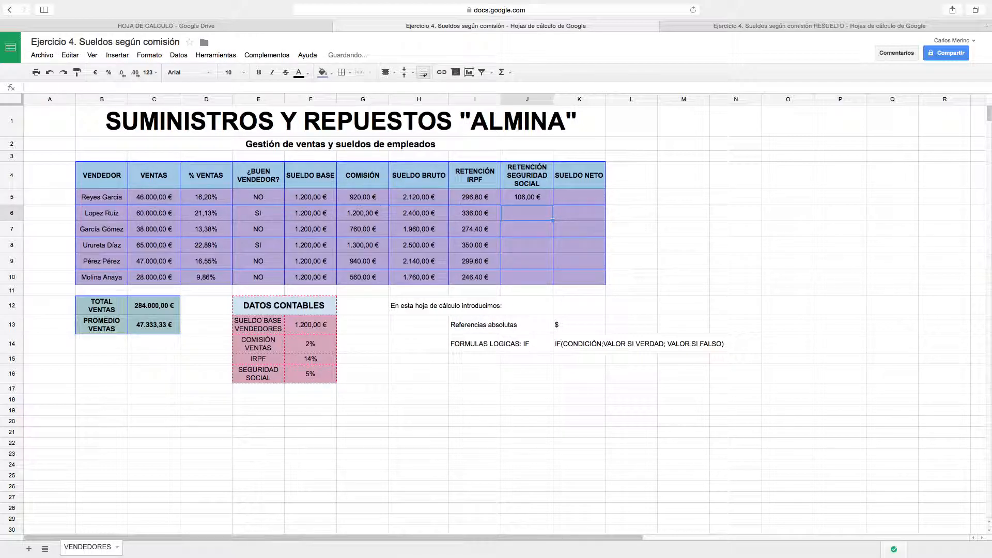
# Make the Seguridad Social rate reference absolute in J5 so the formula reads =H5*$F$16, and copy it down to J10
pyautogui.click(525, 198)
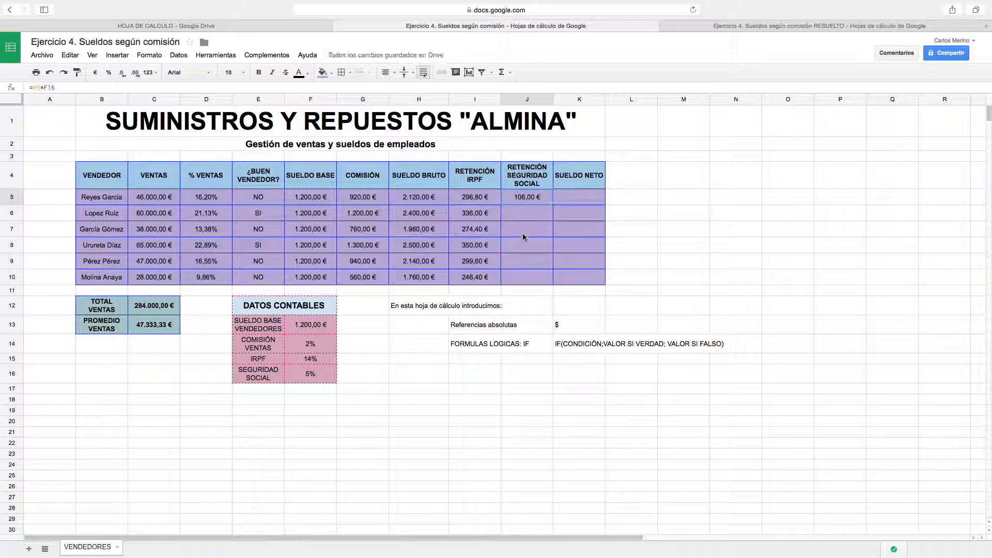
pyautogui.click(46, 88)
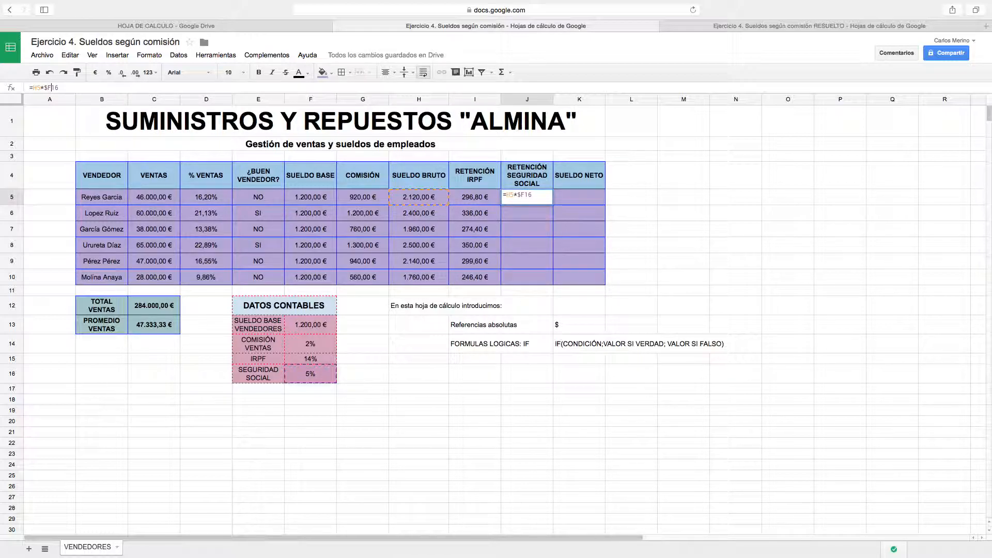
pyautogui.press('Return')
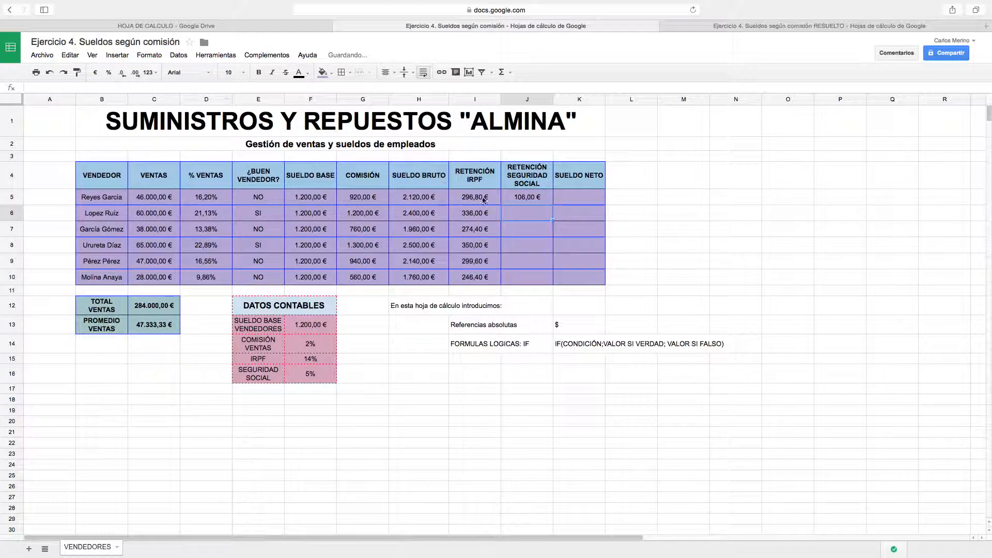
pyautogui.click(513, 194)
pyautogui.moveTo(553, 205); pyautogui.dragTo(550, 277)
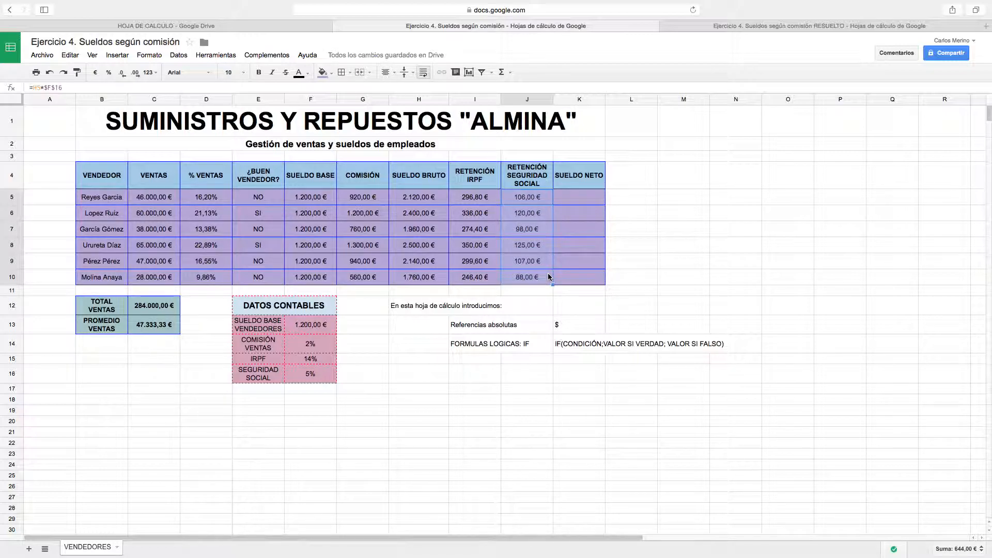
# Enter =H5-I5-J5 in K5 to calculate the first seller's SUELDO NETO from the gross salary and both retentions
pyautogui.click(572, 186)
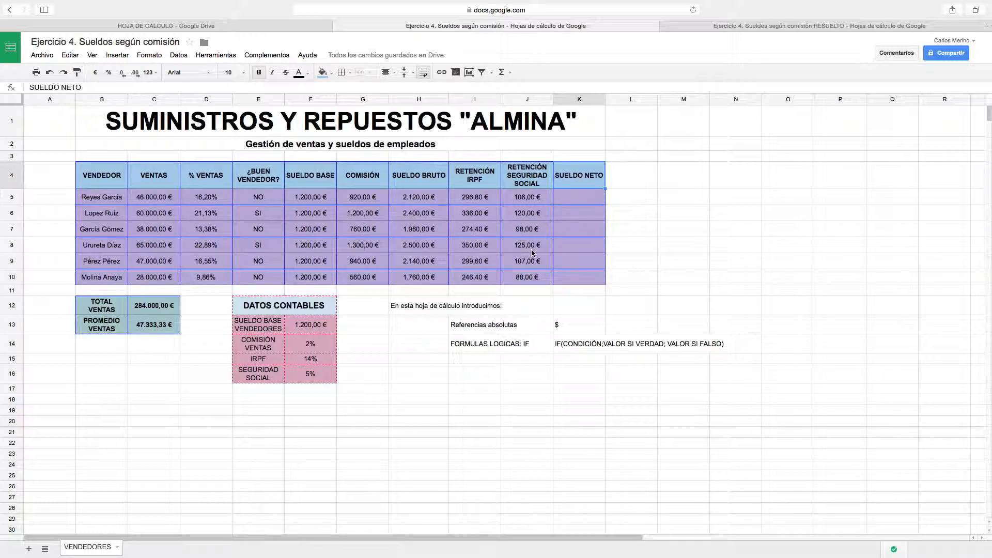
pyautogui.click(568, 195)
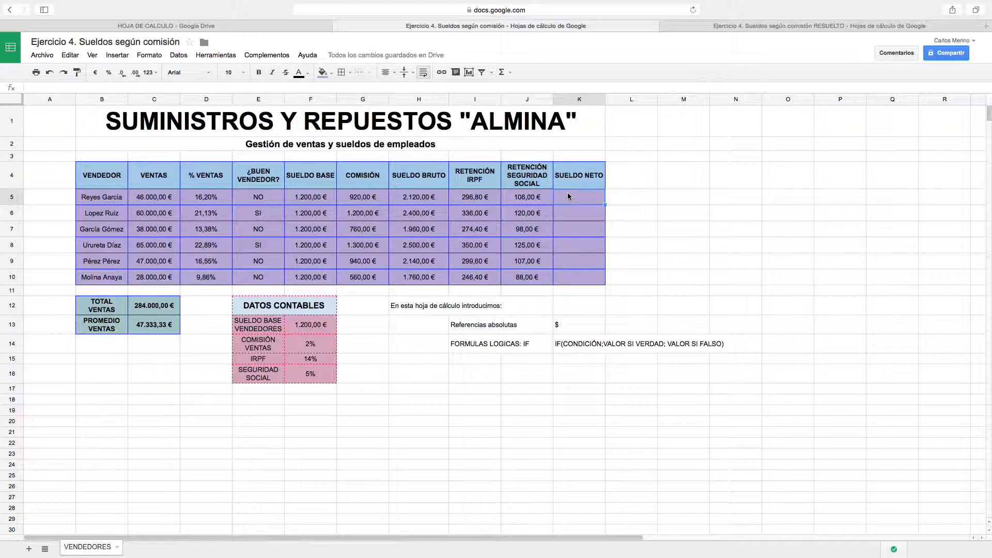
pyautogui.write('=')
pyautogui.click(412, 199)
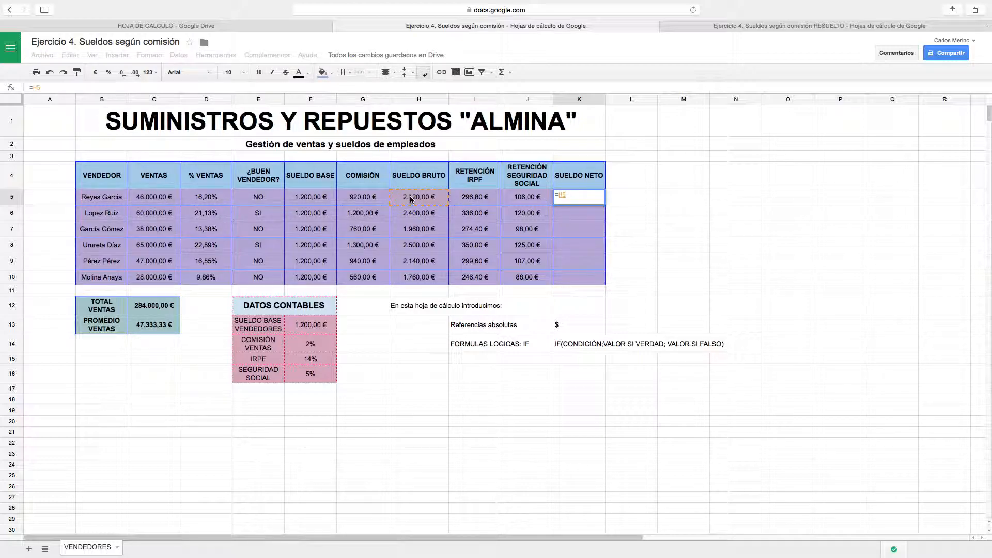
pyautogui.write('-')
pyautogui.click(467, 197)
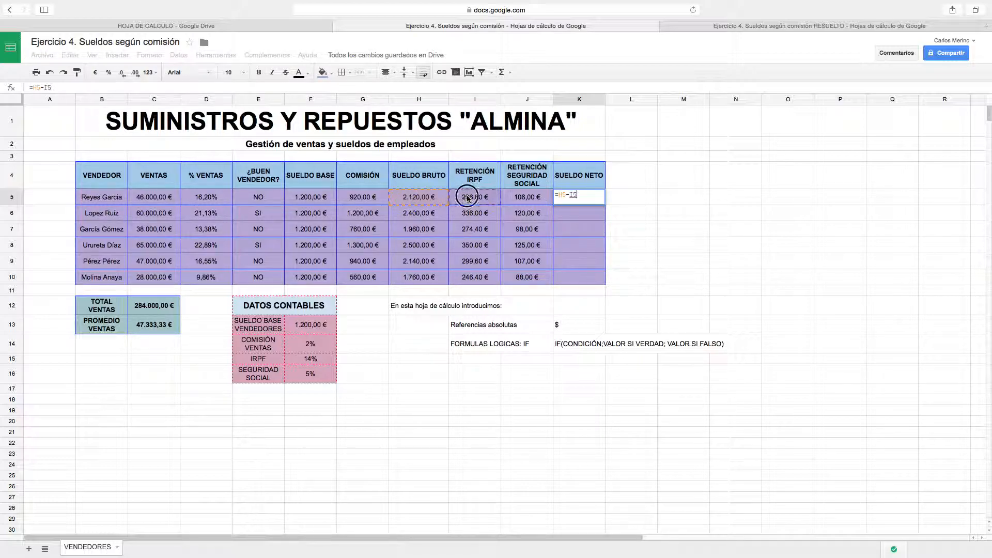
pyautogui.click(533, 197)
pyautogui.press('Return')
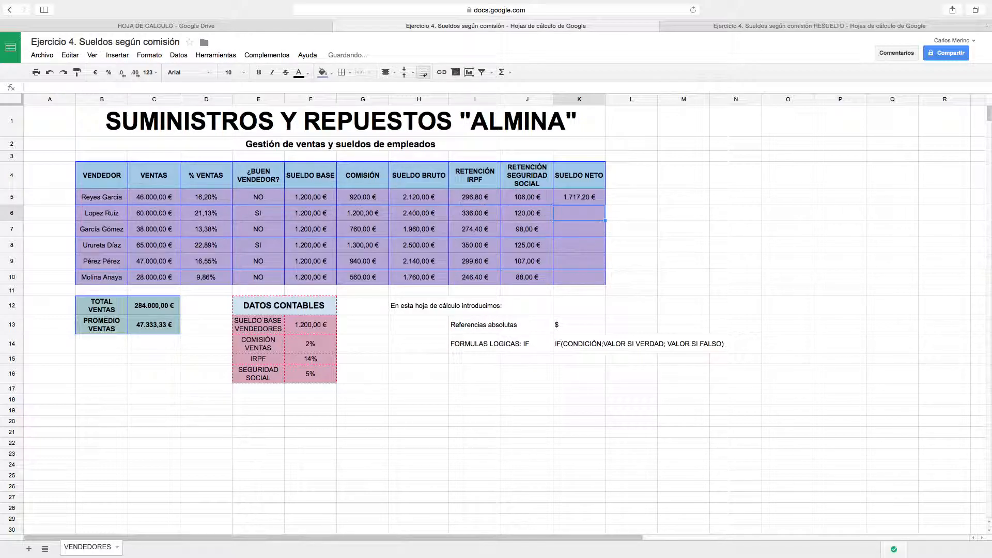
pyautogui.click(580, 197)
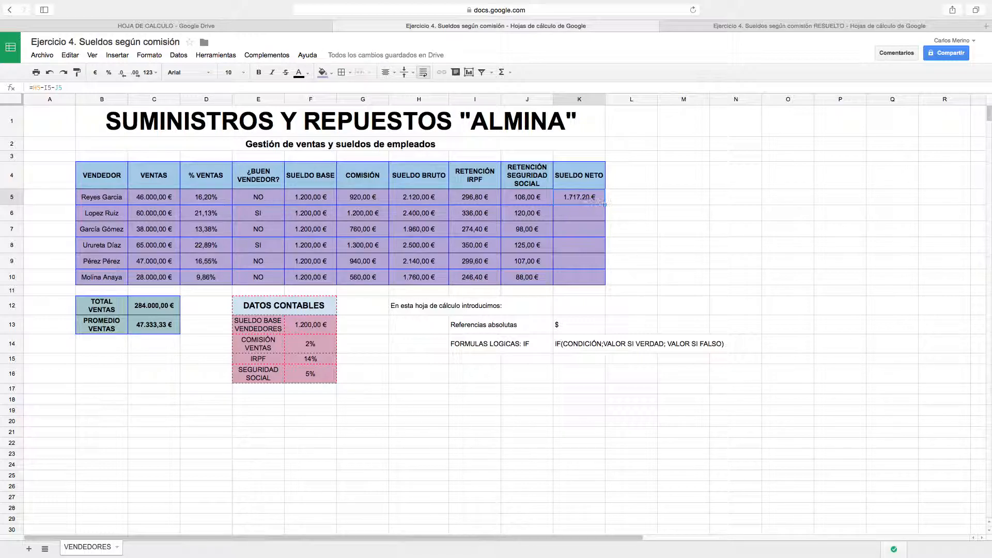
# Copy the SUELDO NETO formula from K5 down to K10 and check the formula in K5
pyautogui.moveTo(605, 204); pyautogui.dragTo(602, 277)
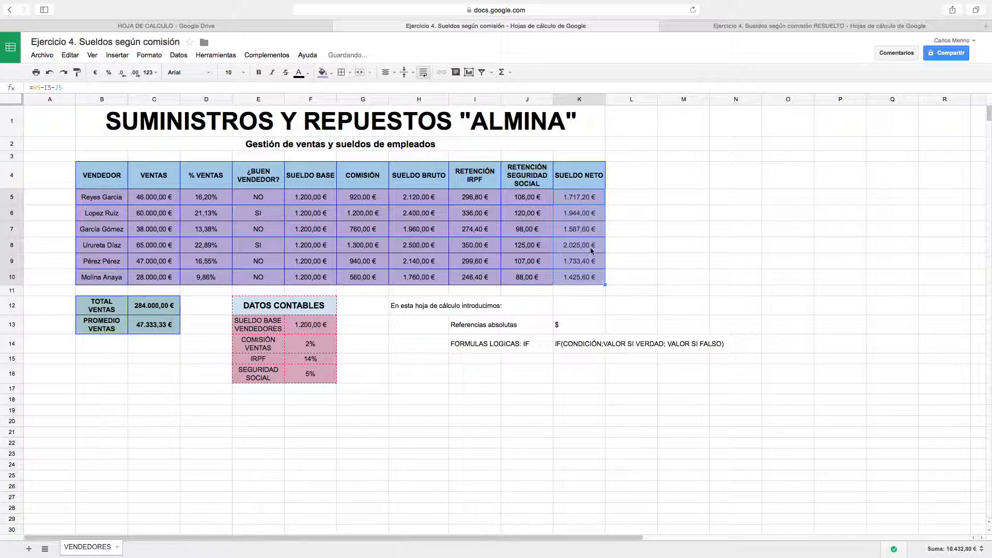
pyautogui.click(576, 201)
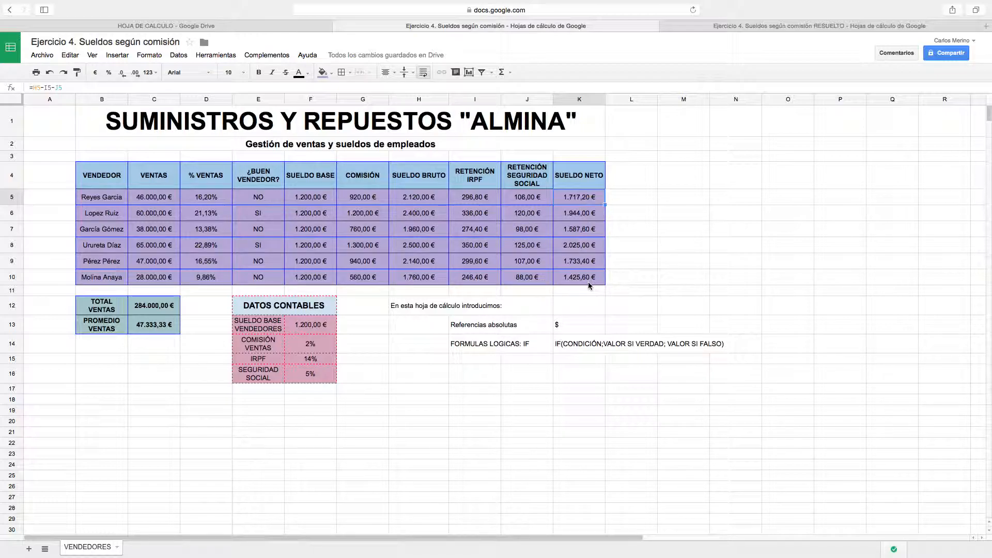
pyautogui.click(615, 284)
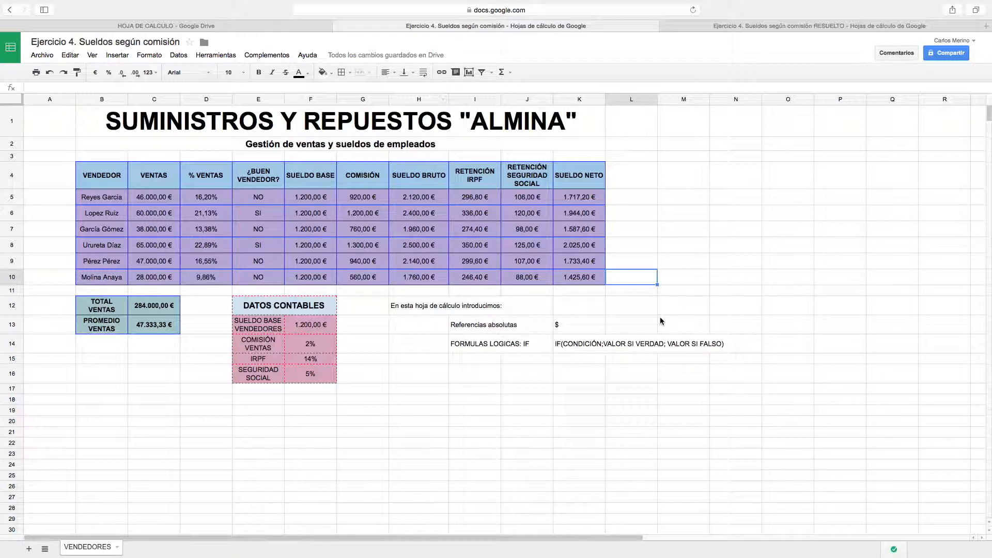
# Review the absolute reference note in K13 and the IF formula in E5 of the ¿BUEN VENDEDOR? column, leaving both unchanged
pyautogui.click(584, 326)
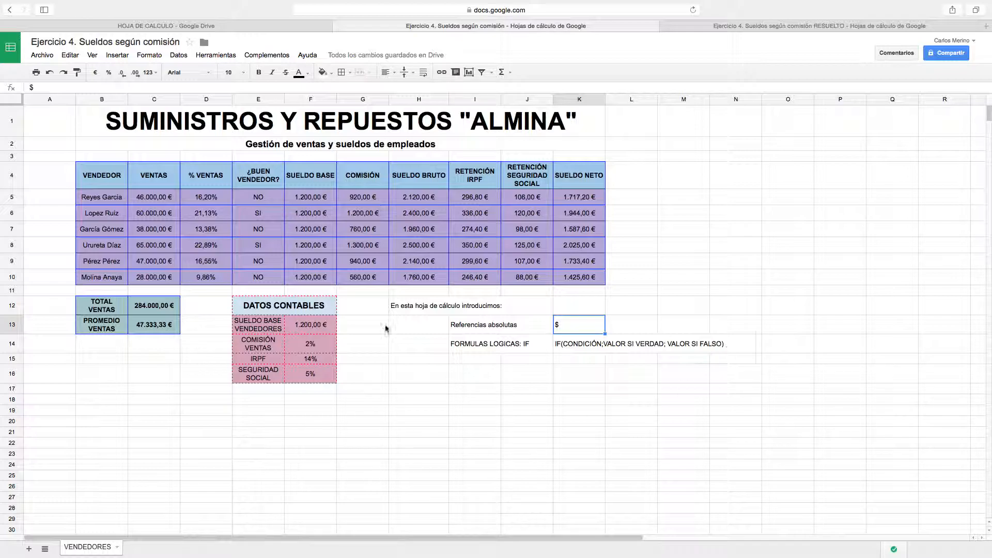
pyautogui.click(240, 198)
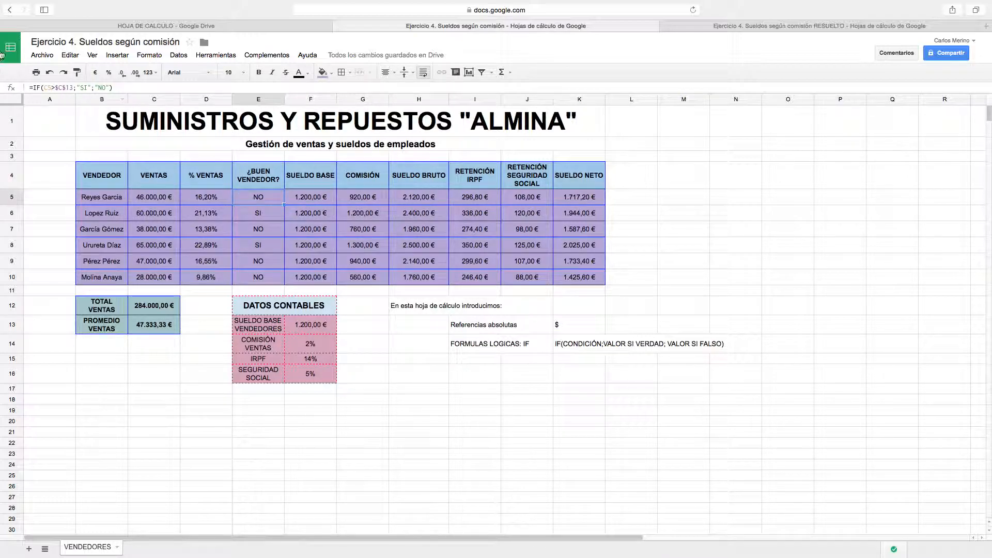
pyautogui.moveTo(112, 87); pyautogui.dragTo(19, 84)
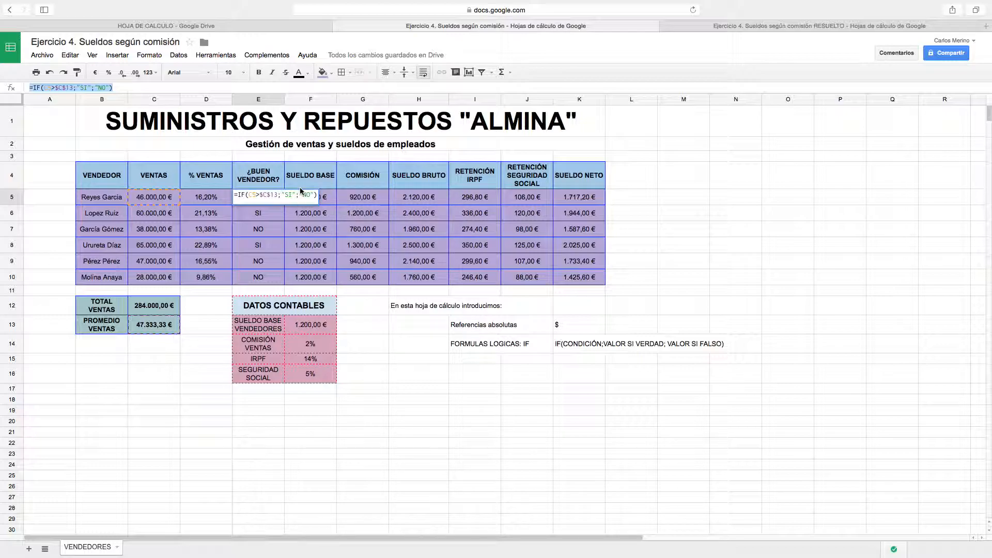
pyautogui.click(675, 234)
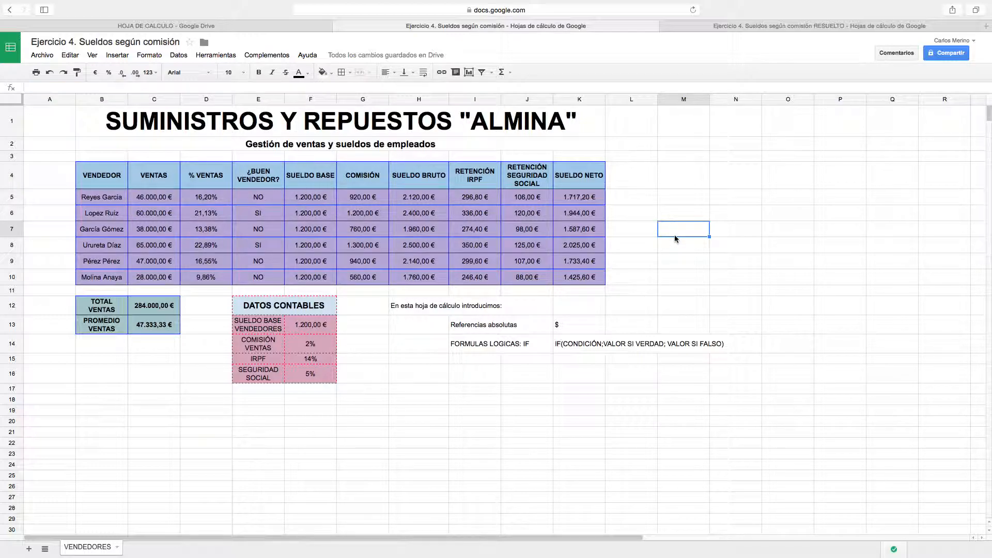